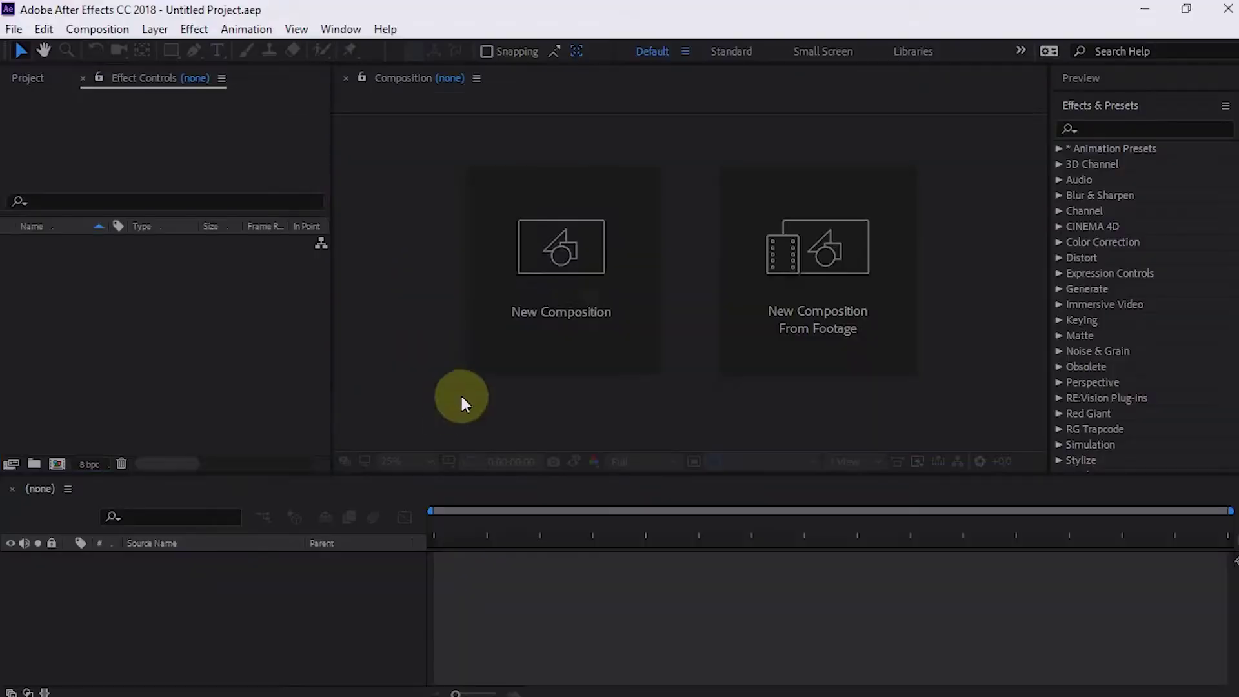
Name the composition 'Twixtor AE', keeping the HDV/HDTV 720 25 preset and duration
left_click(629, 308)
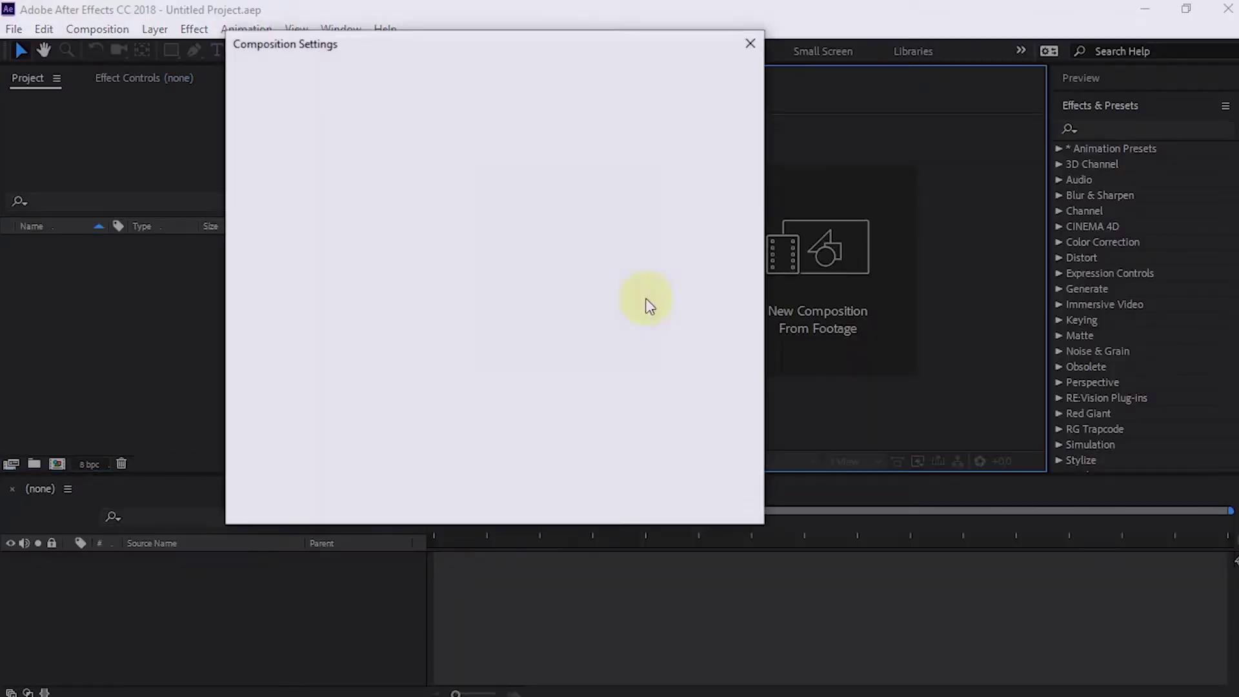
type("Twixtor AE")
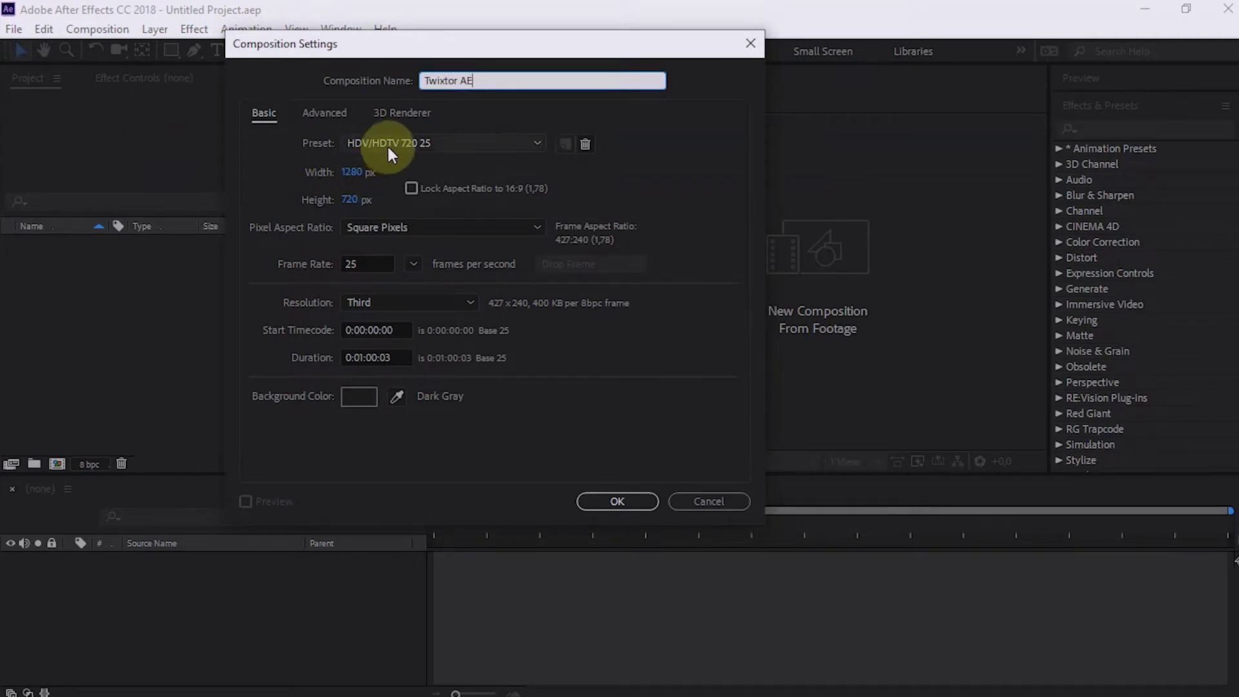
left_click(372, 263)
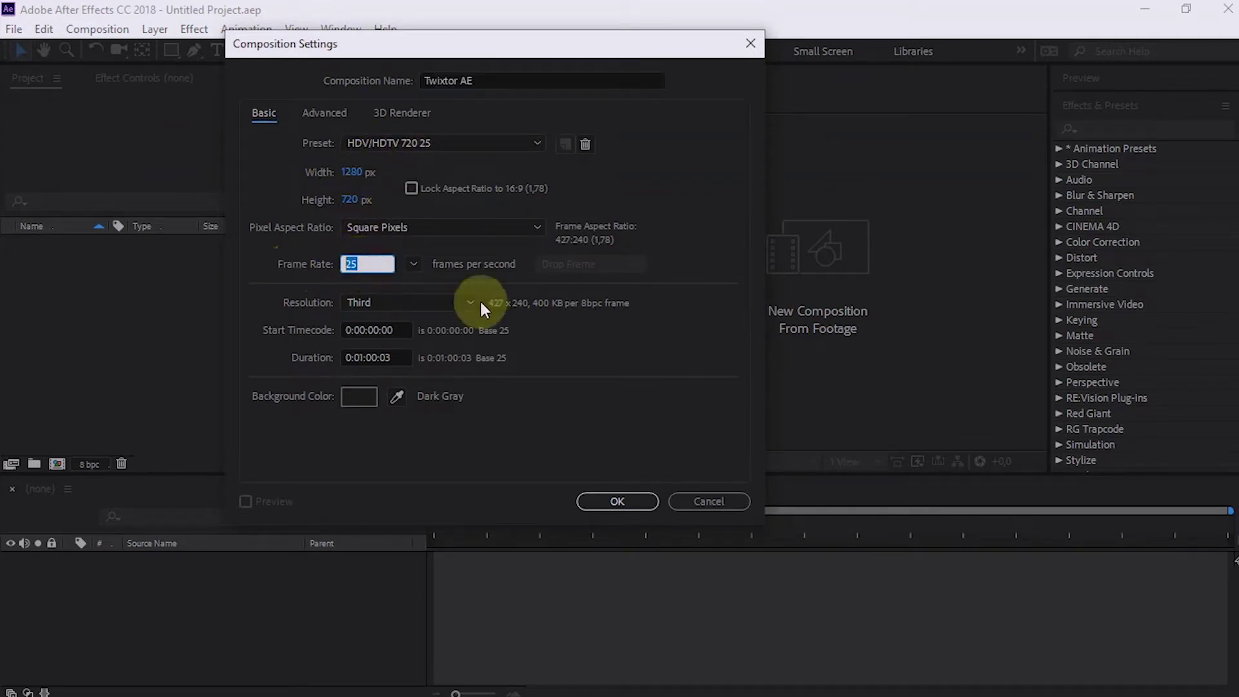
left_click(364, 357)
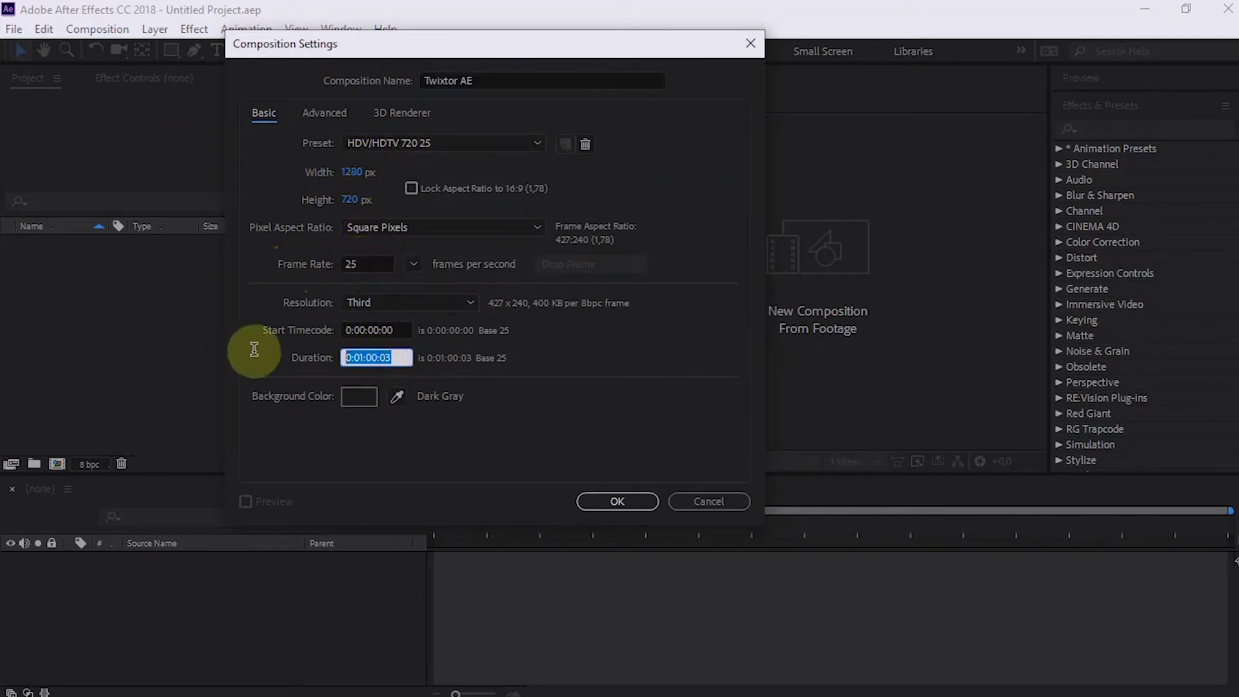
left_click(593, 500)
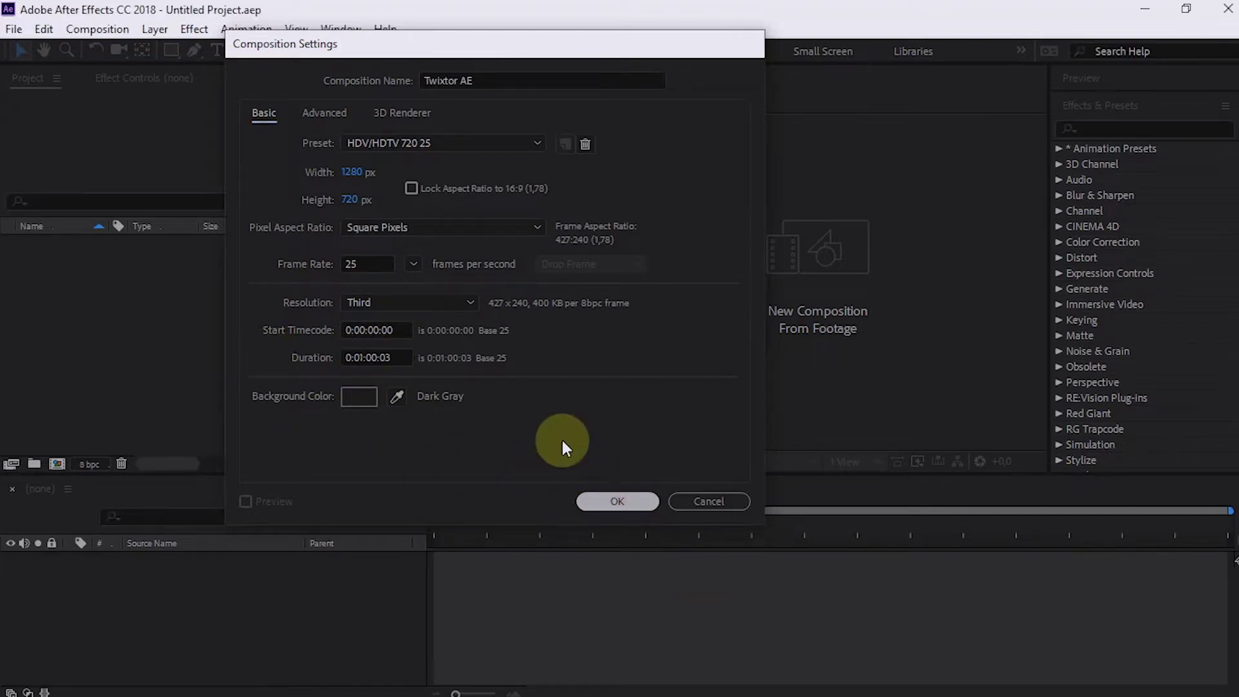
Add taryn-elliott2.mp4 from the footage folder to the Twixtor AE timeline and scrub through it
left_click(111, 680)
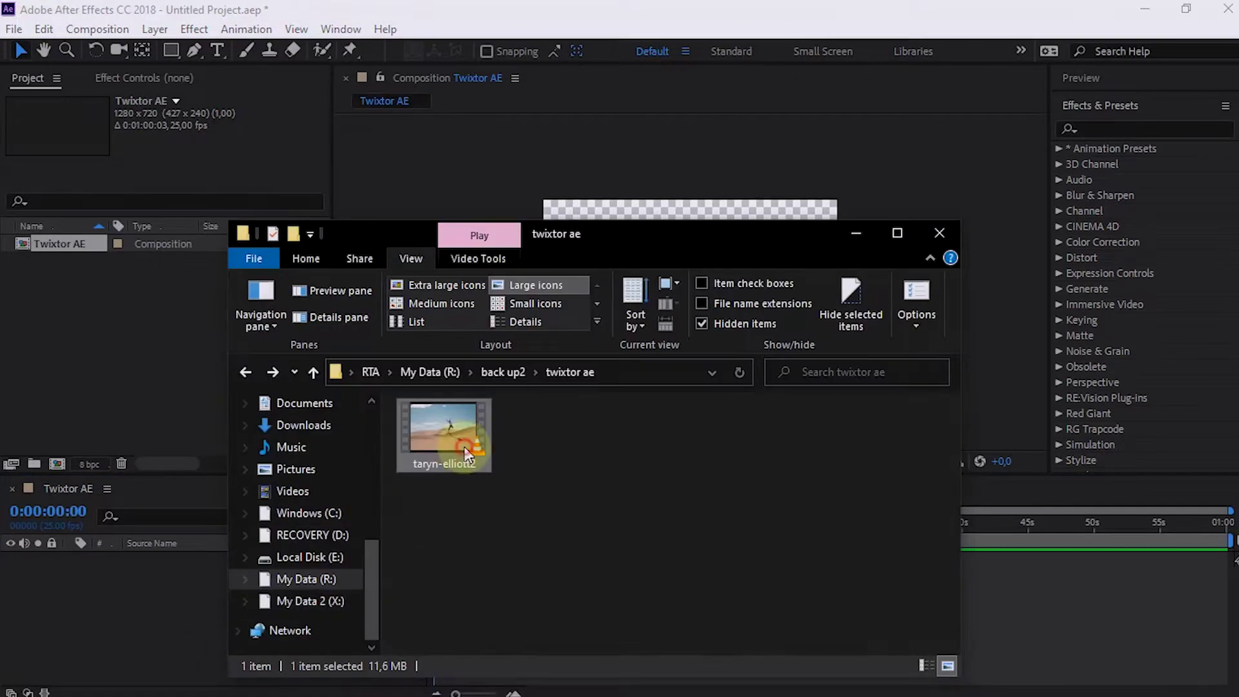
left_click_drag(443, 431, 575, 183)
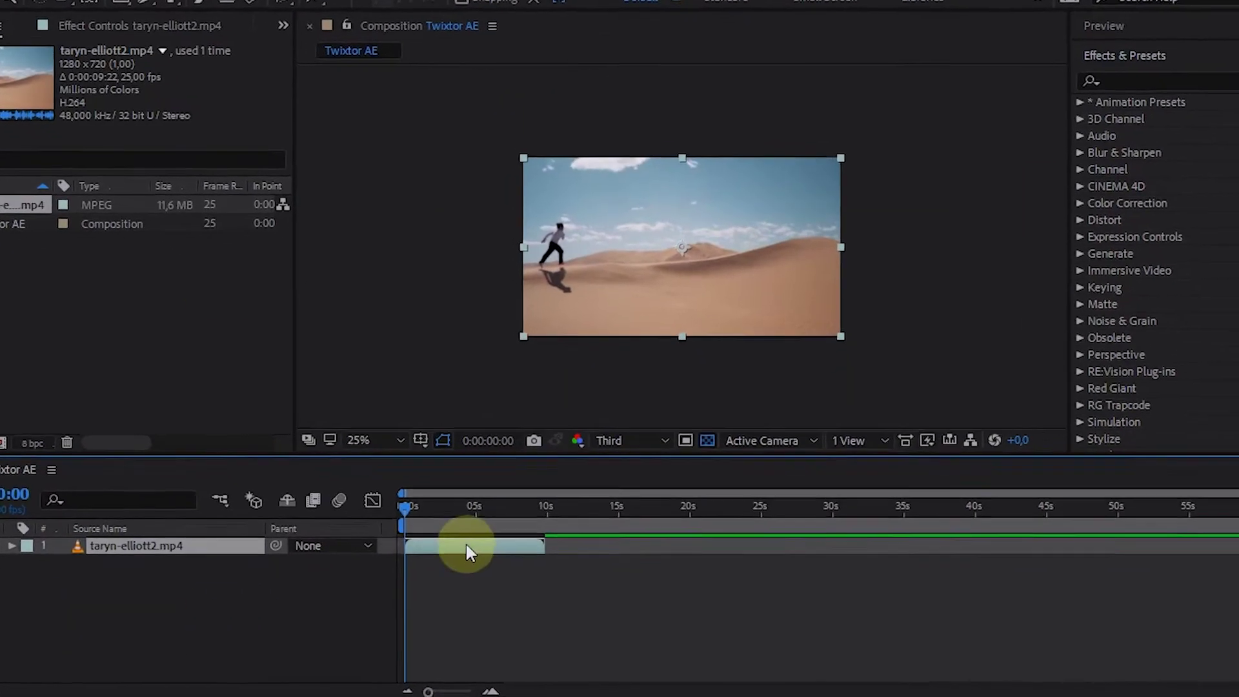
left_click(441, 520)
mouse_move(392, 492)
left_mouse_down()
mouse_move(369, 473)
mouse_move(393, 475)
left_mouse_up()
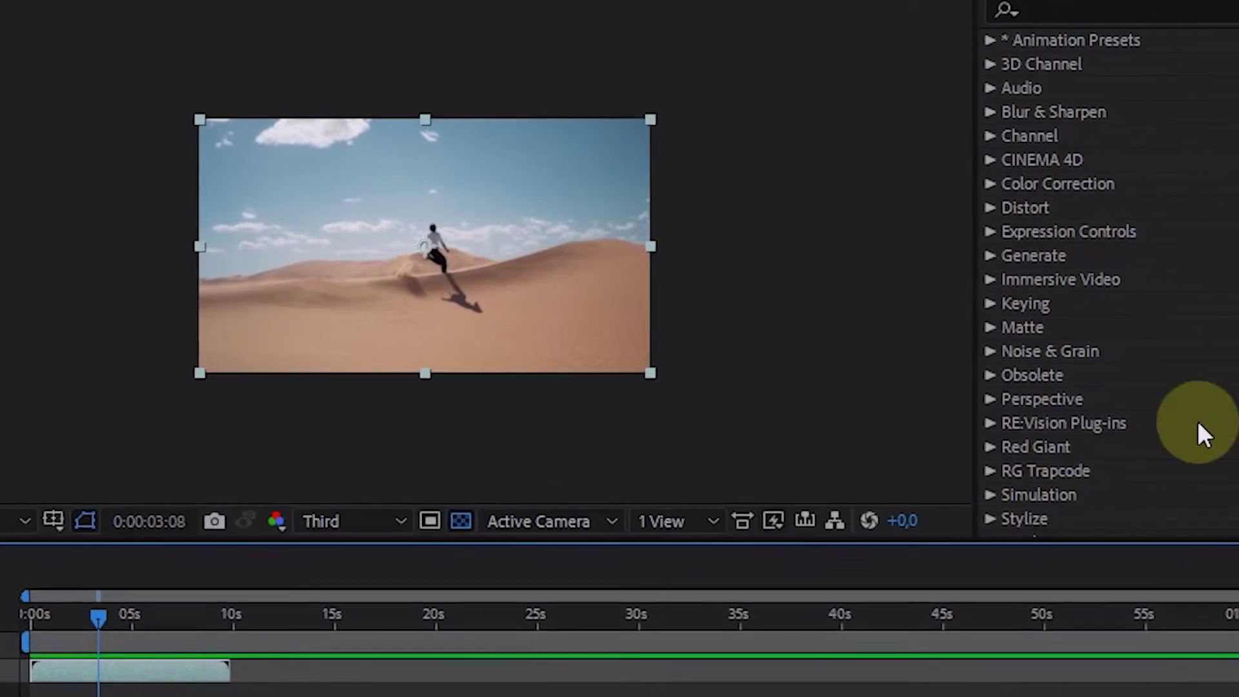
Search effects for 'twixto', select Twixtor Pro, and bring up Effect > RE:Vision Plug-ins
left_click(1089, 8)
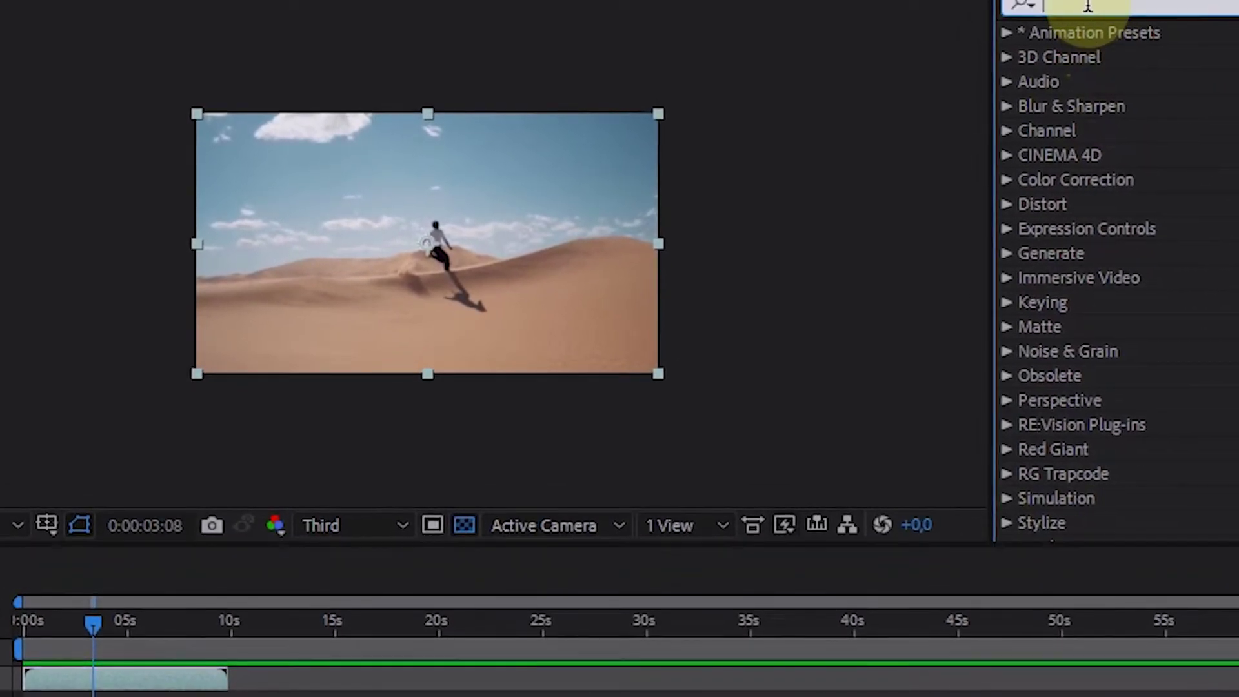
type("twi")
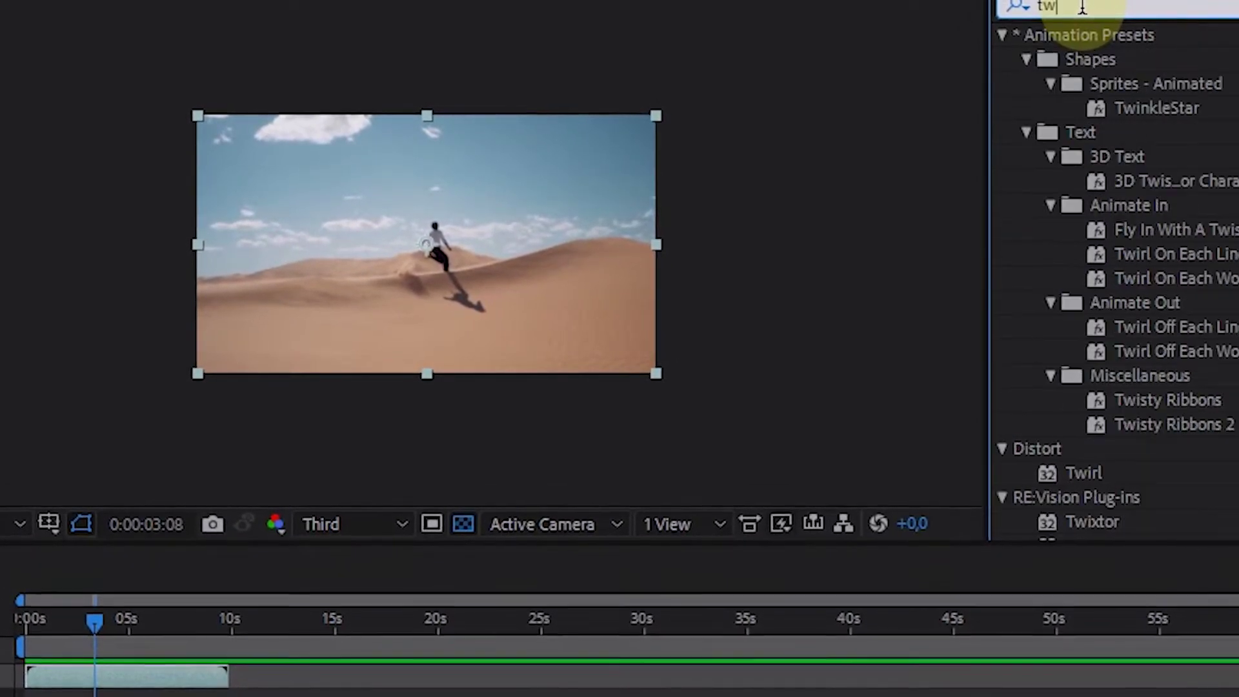
type("xto")
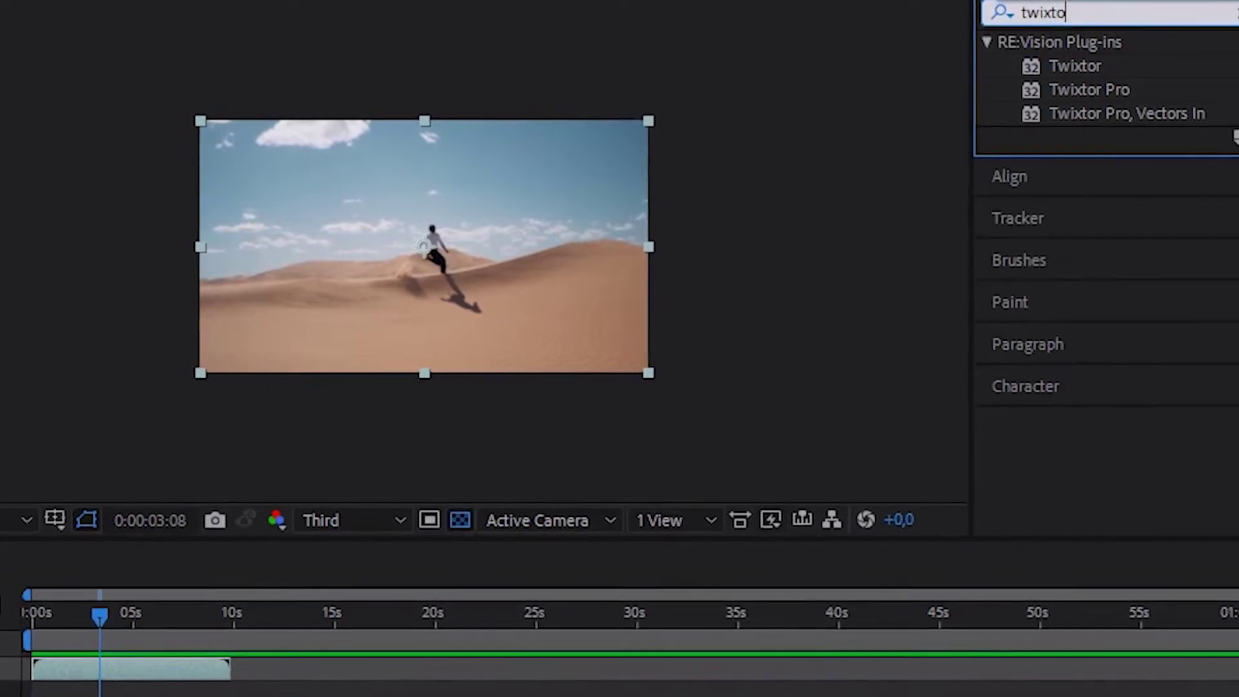
left_click(1082, 91)
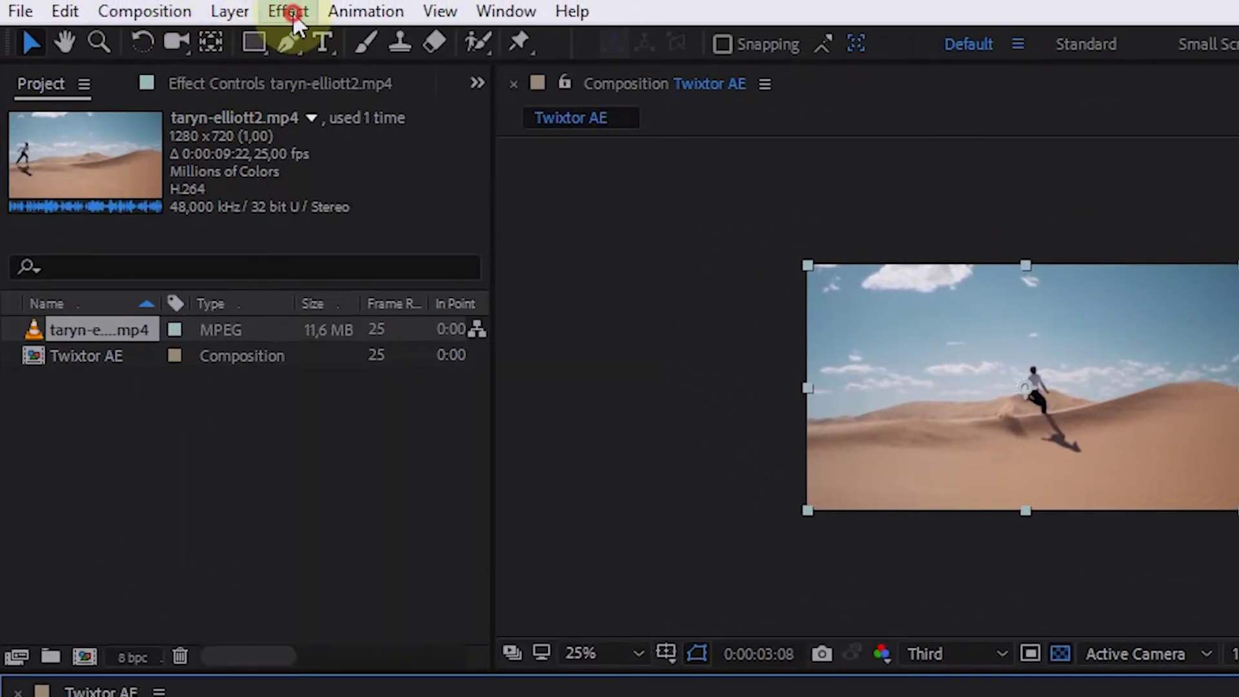
left_click(288, 11)
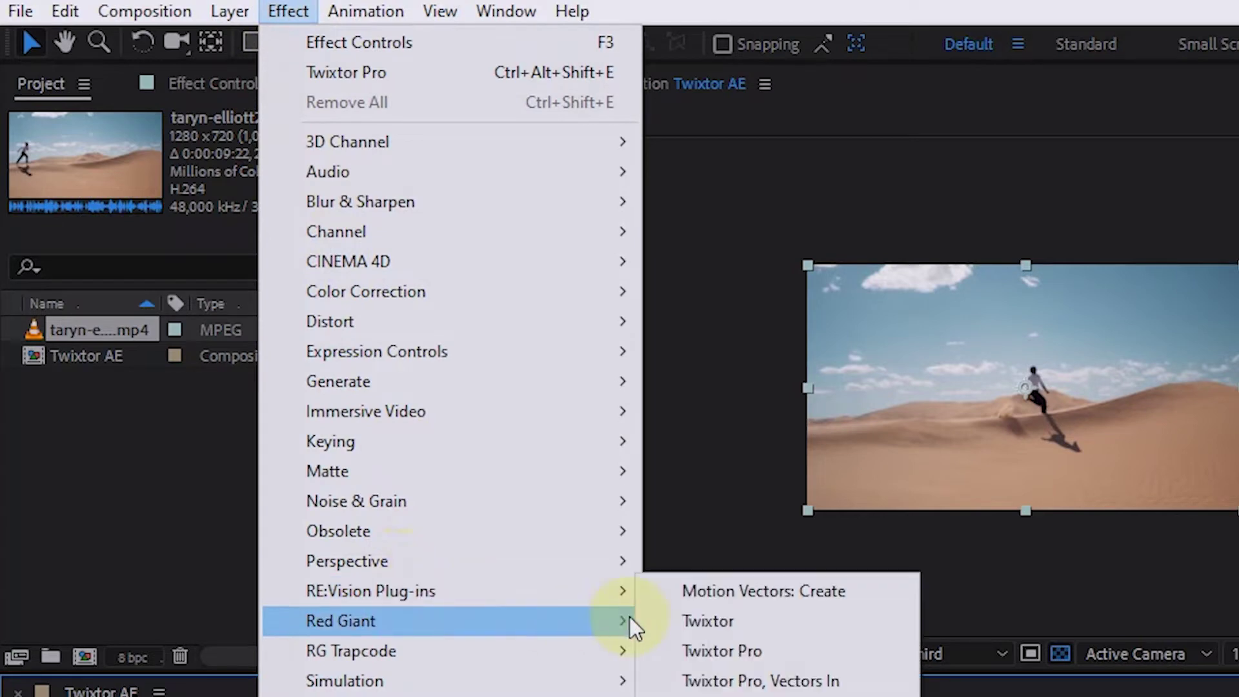
mouse_move(250, 420)
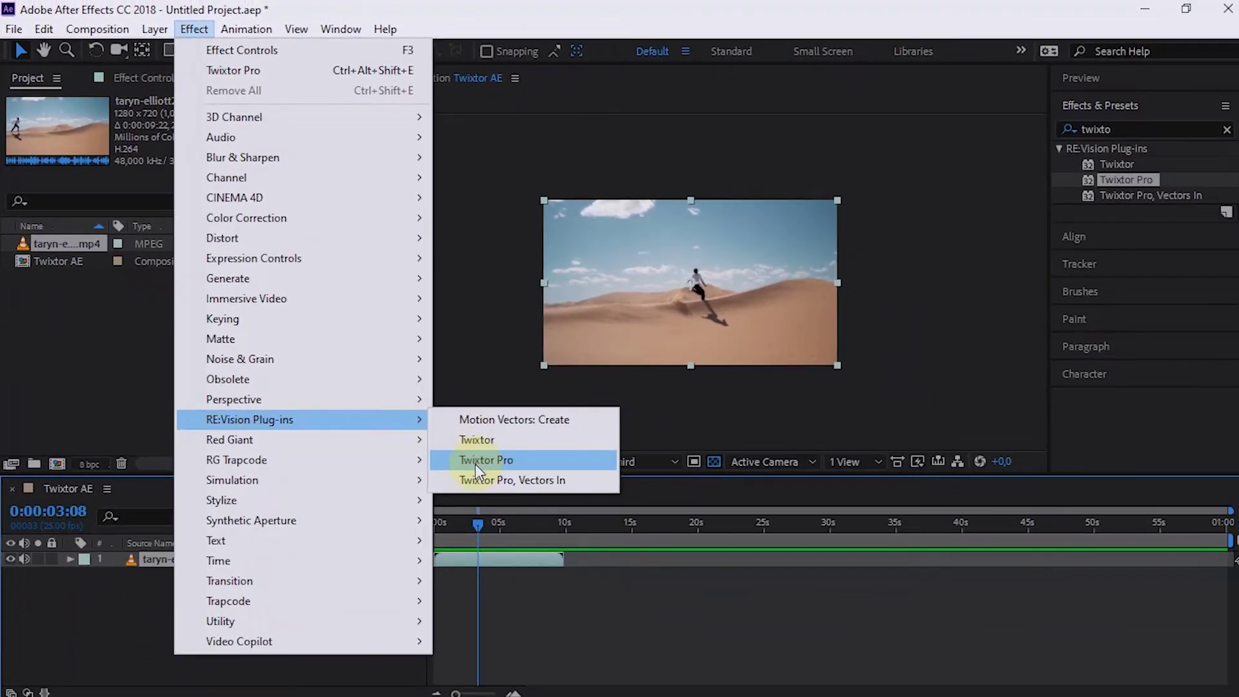
left_click(476, 464)
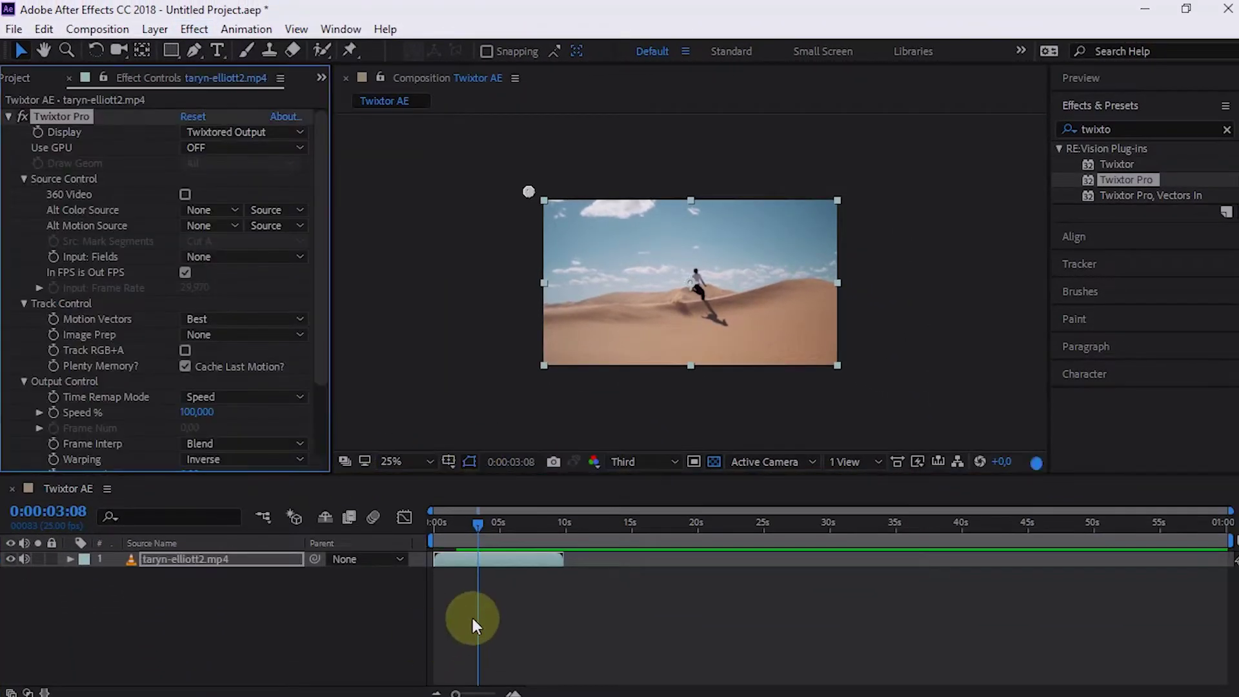
Apply Twixtor Pro to the desert clip and set its Use GPU option to ON
left_click(474, 525)
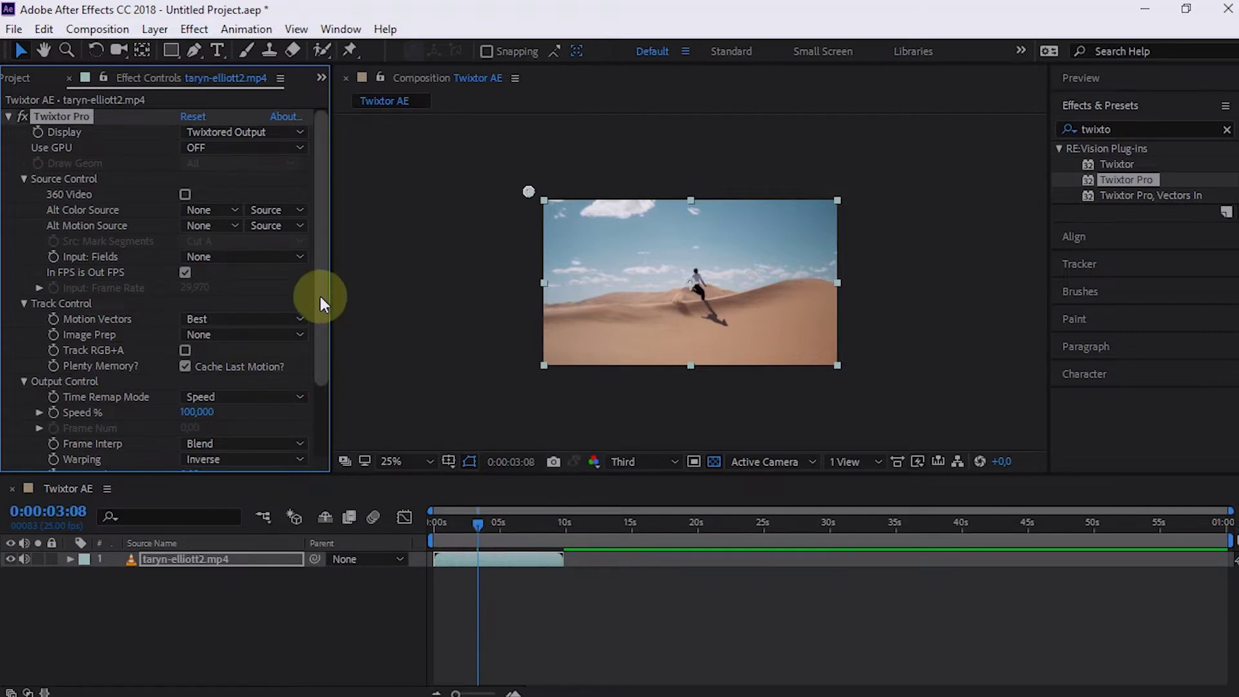
left_click(251, 147)
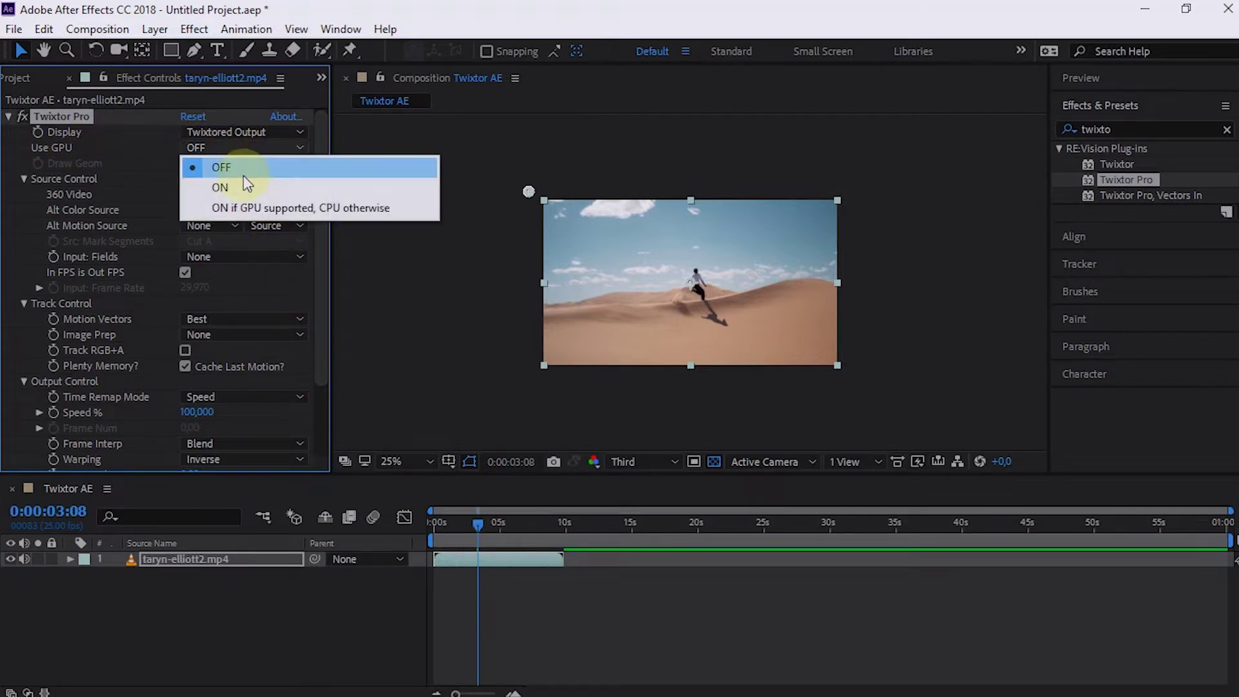
left_click(228, 188)
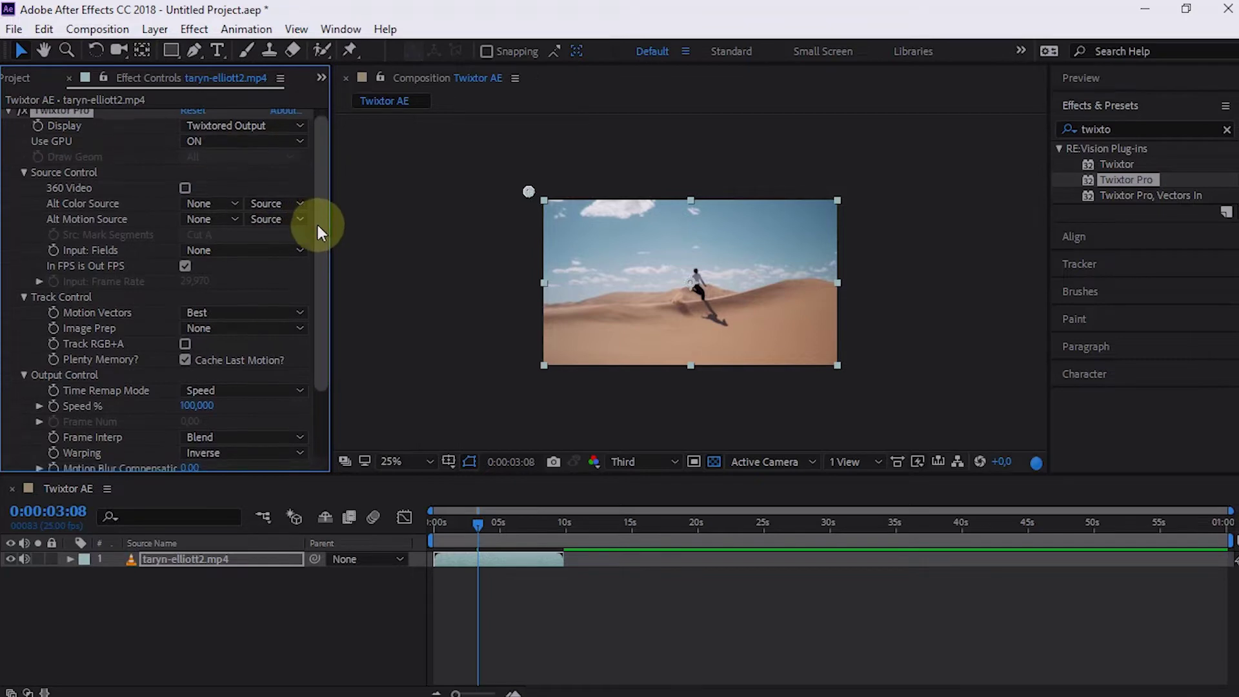
scroll(316, 222, "down", 1)
scroll(317, 222, "down", 1)
scroll(319, 235, "down", 1)
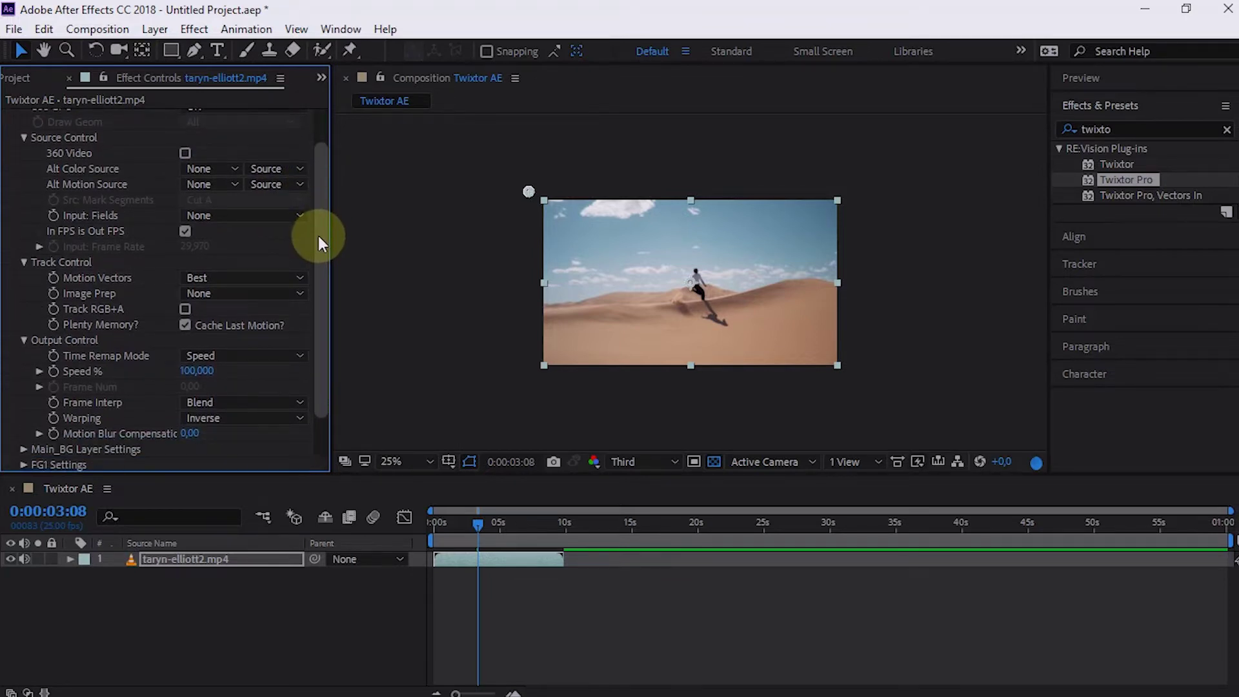
scroll(312, 244, "down", 2)
scroll(308, 263, "down", 1)
scroll(301, 280, "down", 1)
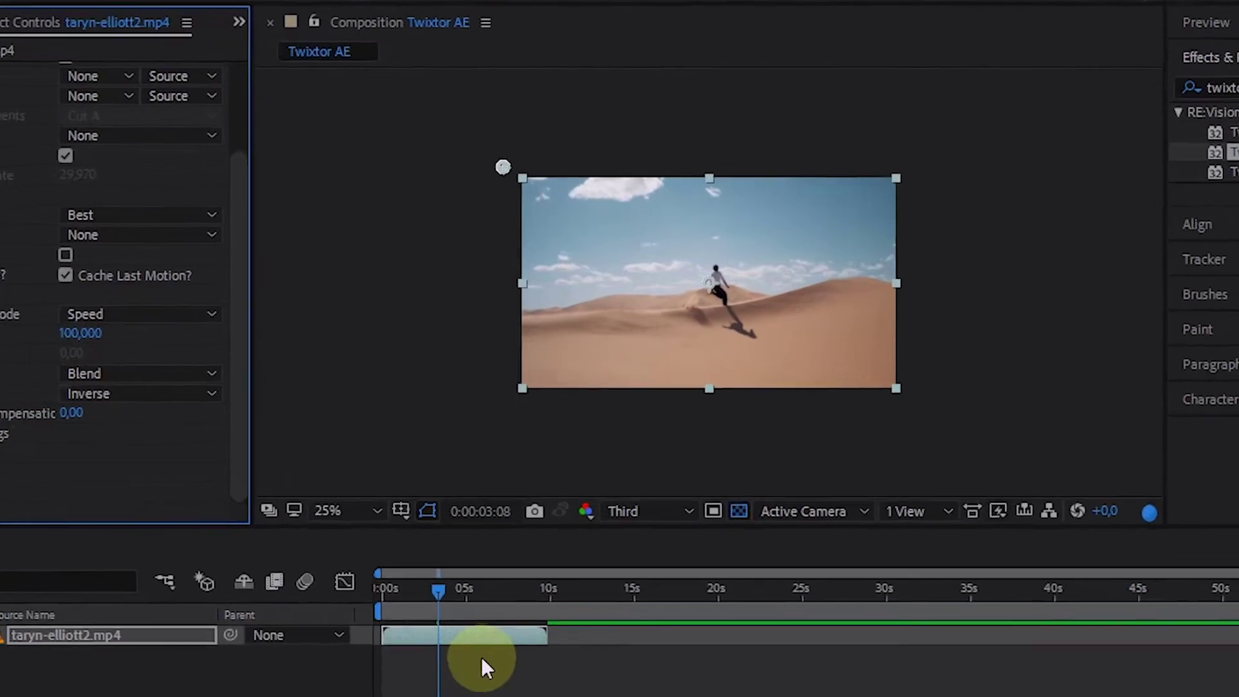
Enable time remapping and set a 100% Speed % keyframe near three seconds, revealing keyframes
right_click(492, 579)
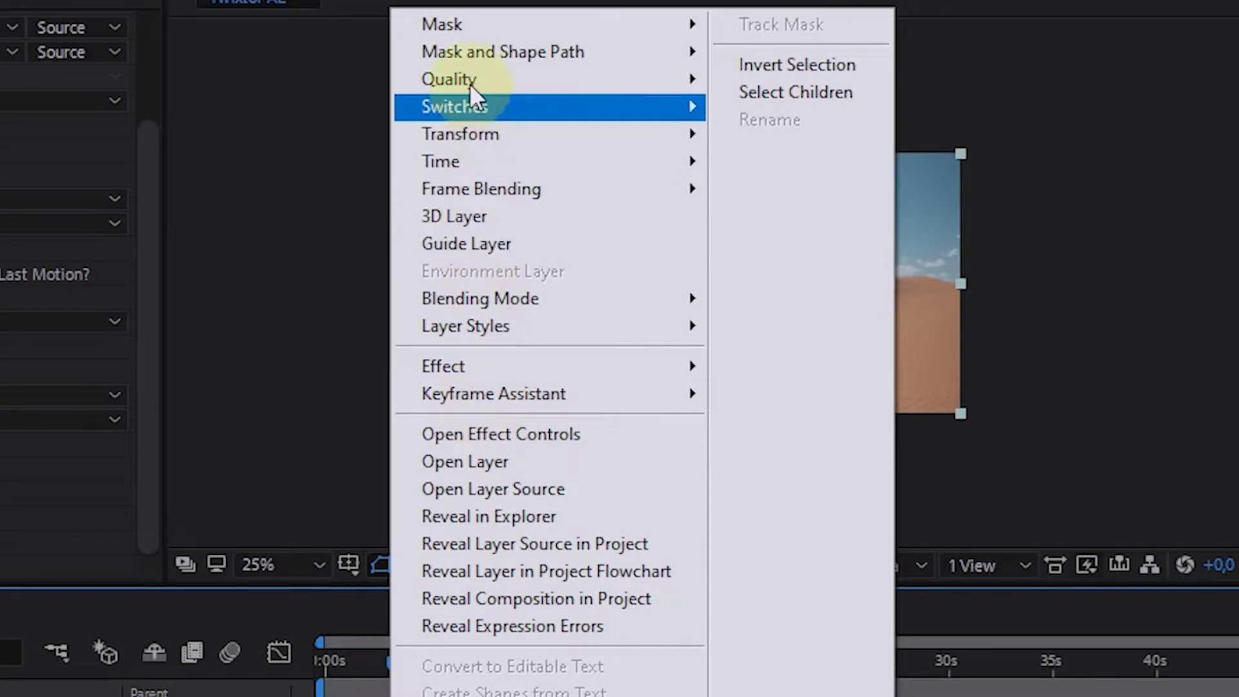
mouse_move(476, 162)
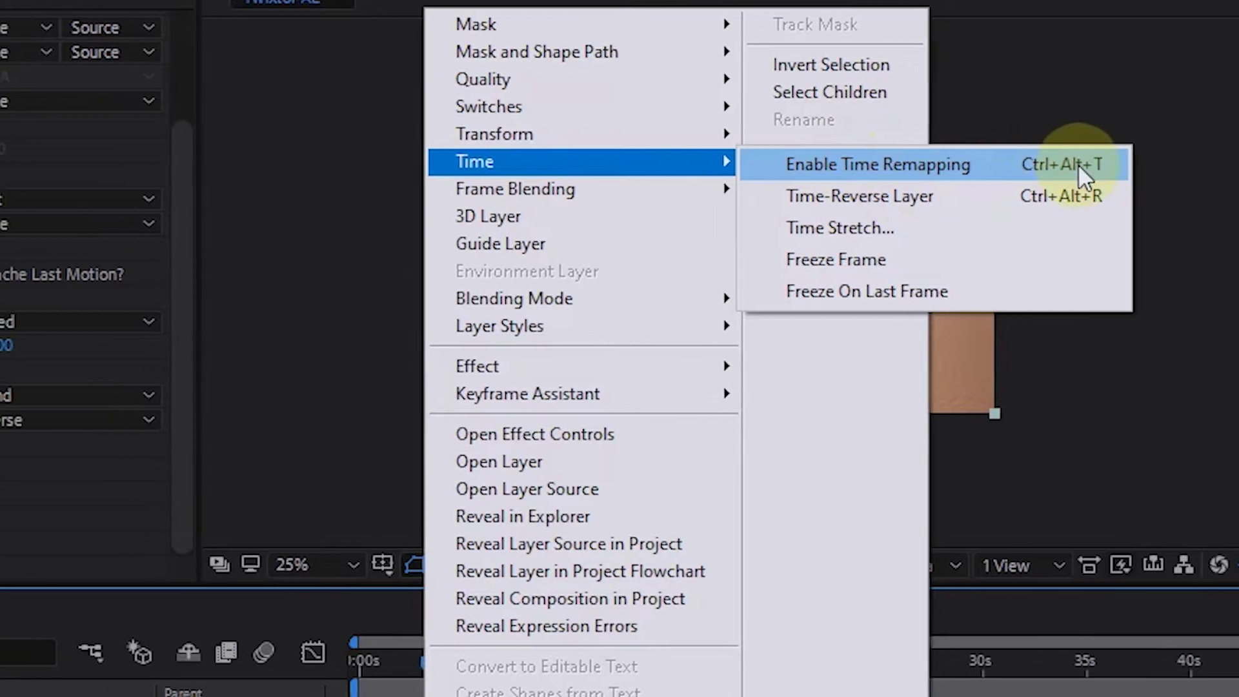
left_click(1077, 165)
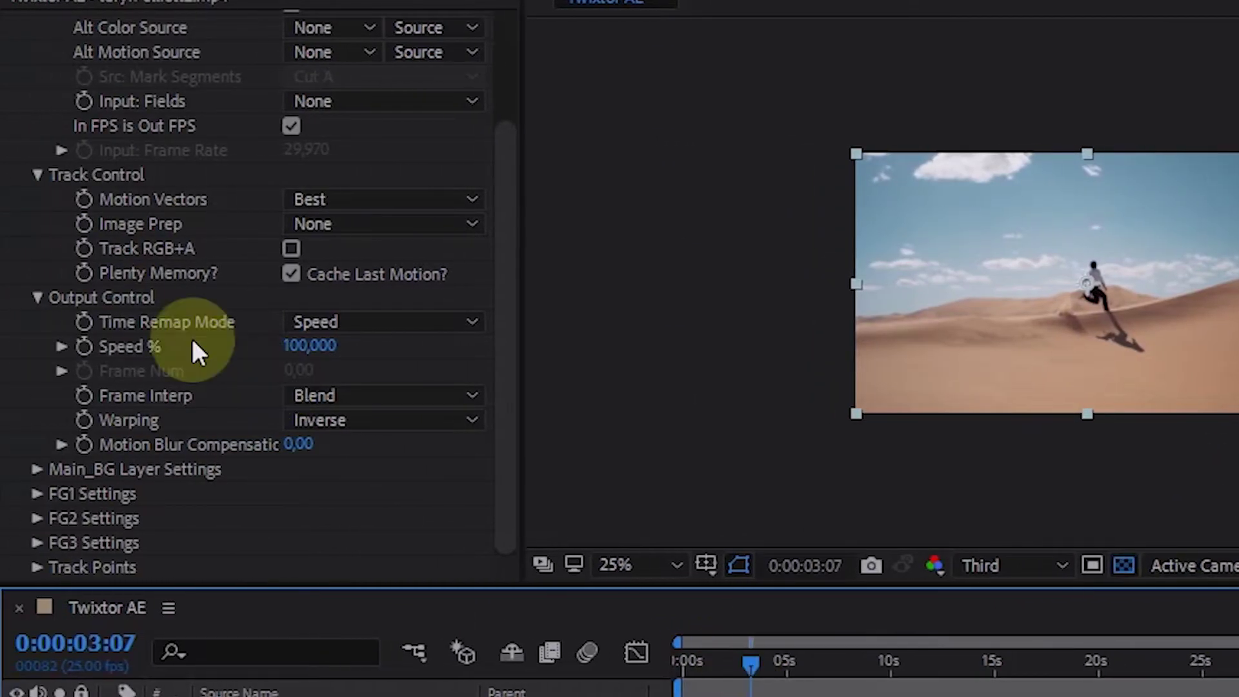
left_click(85, 349)
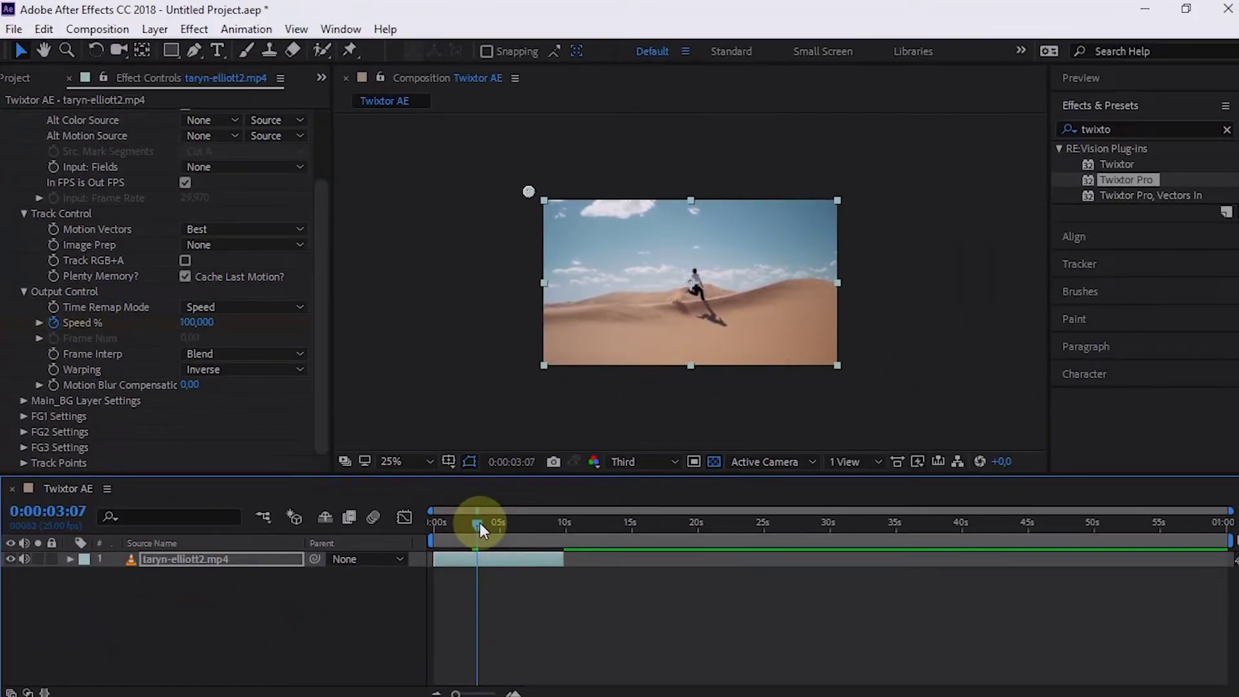
left_click_drag(479, 523, 484, 522)
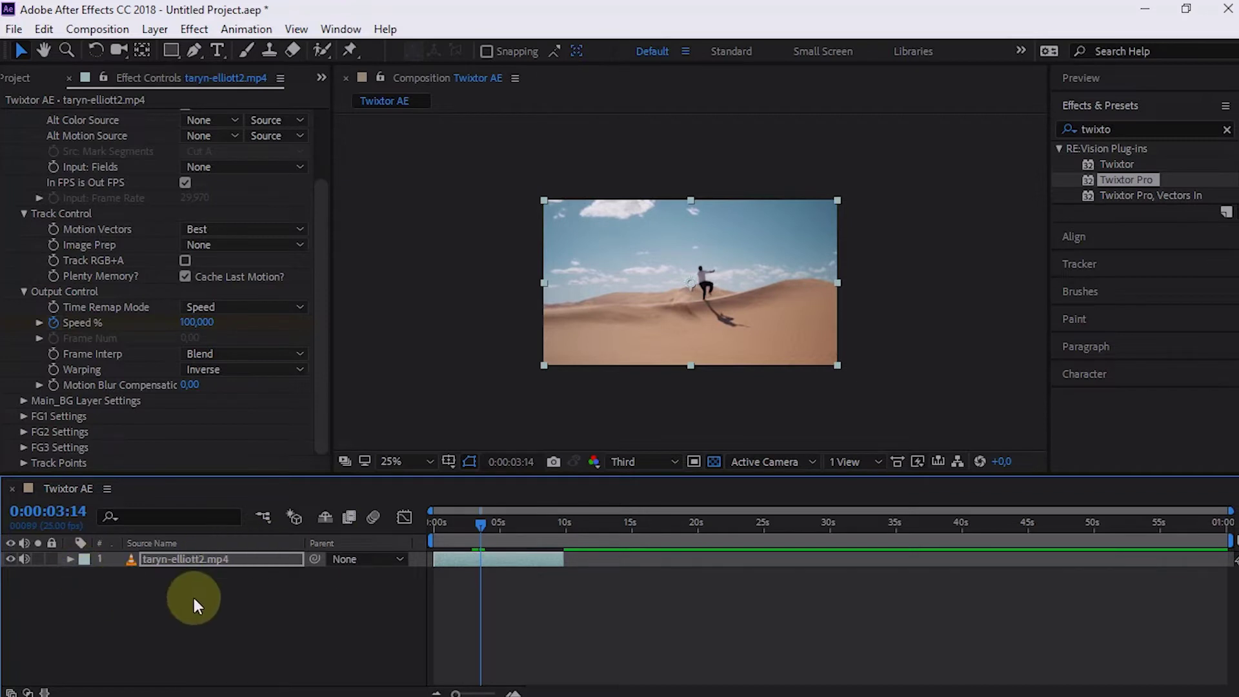
key("u")
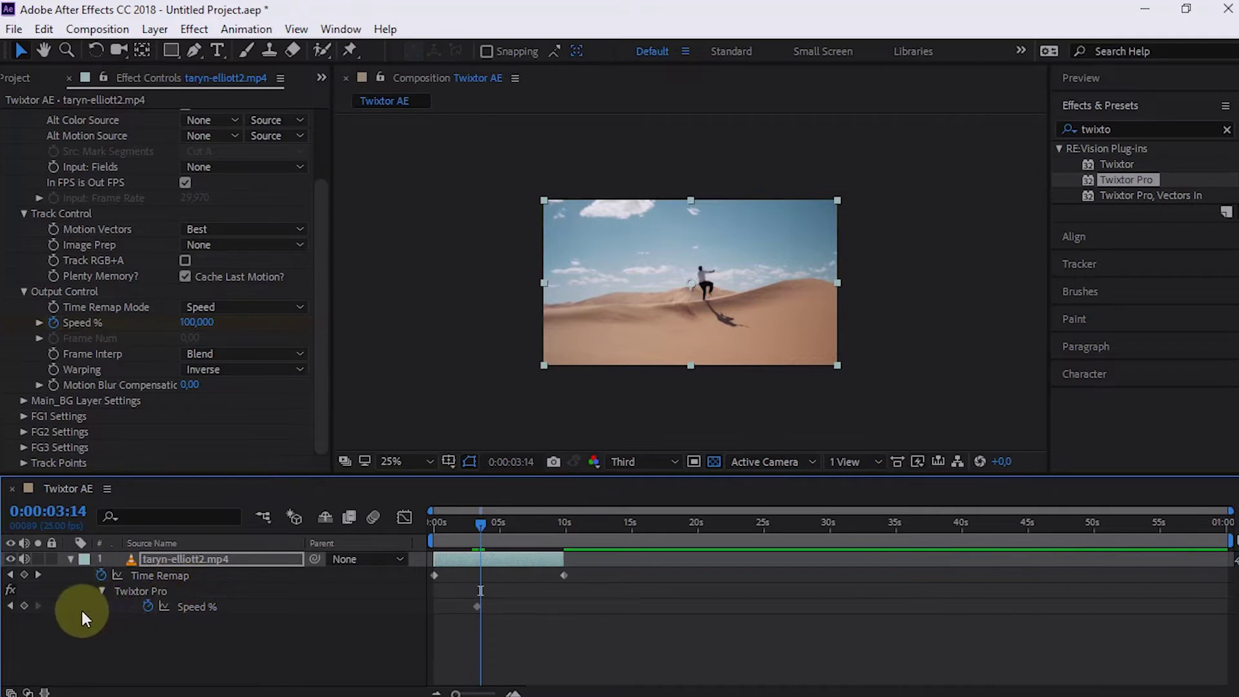
Add a Speed % keyframe at 0:00:03:14 with the value 15%
left_click(23, 606)
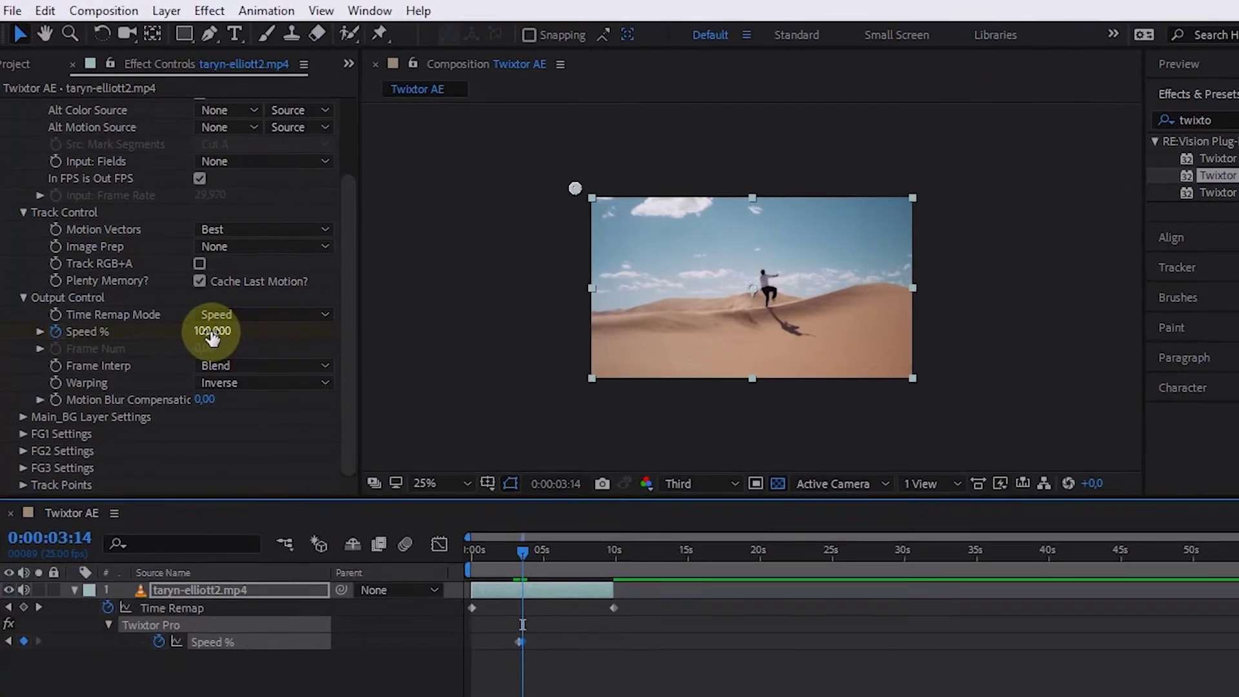
left_click(212, 333)
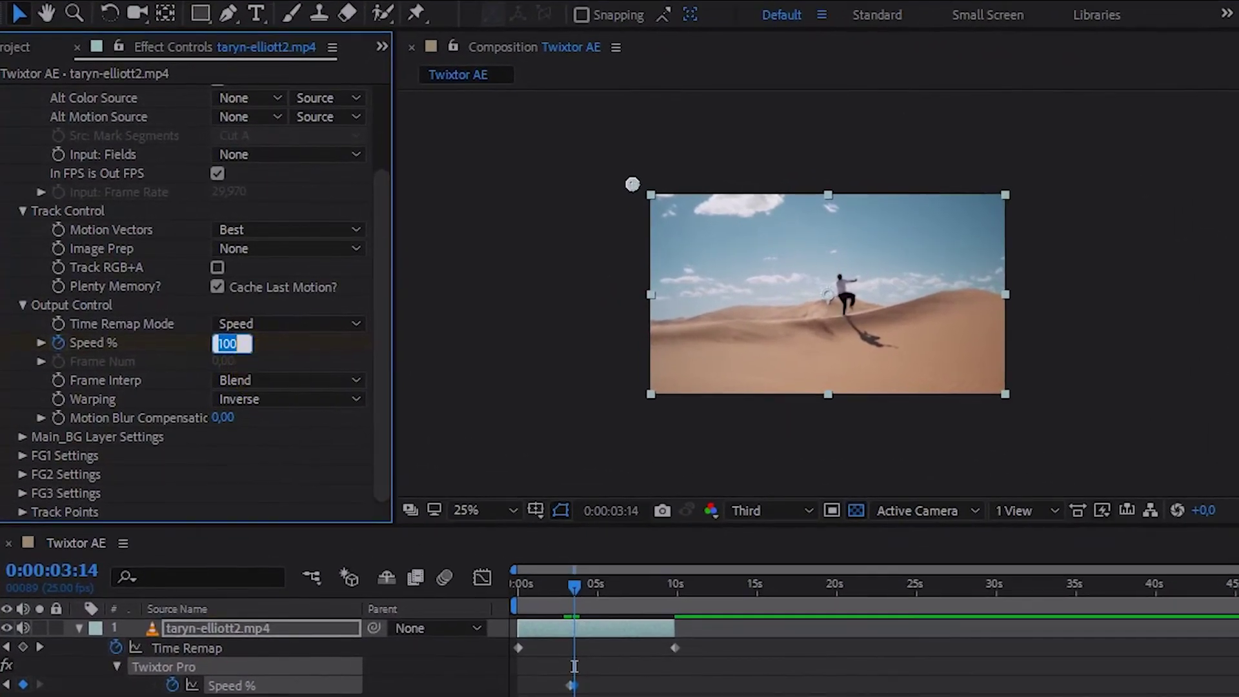
type("15")
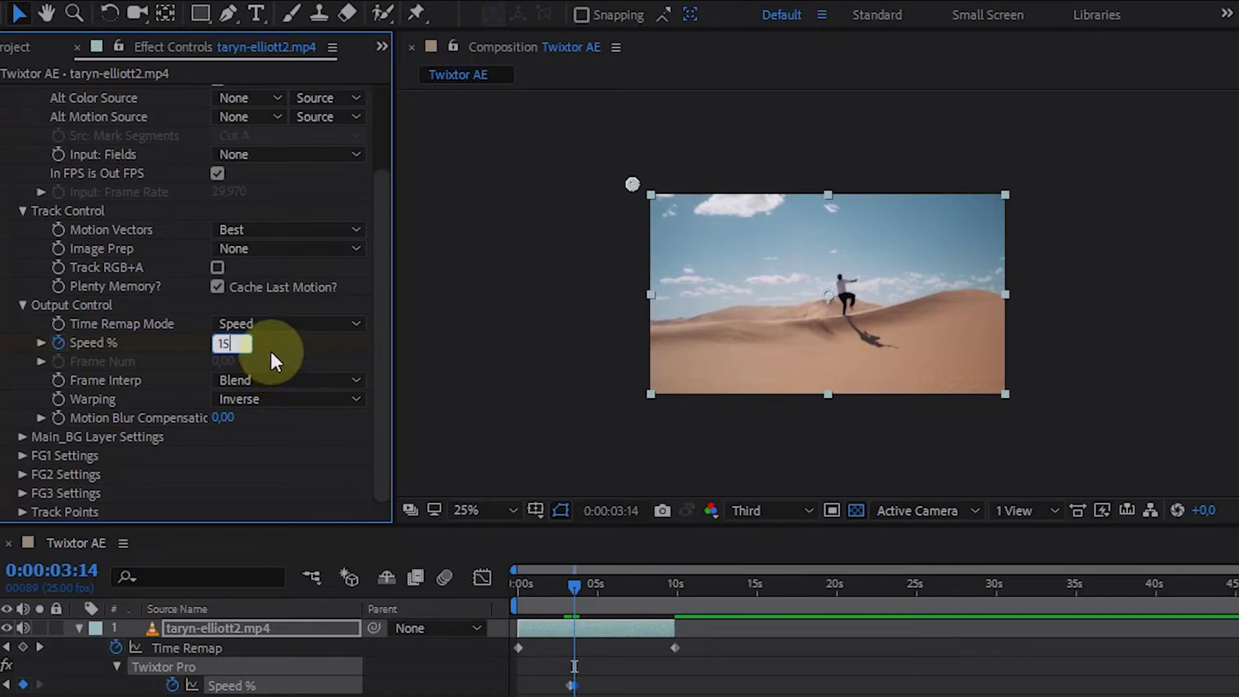
key("Return")
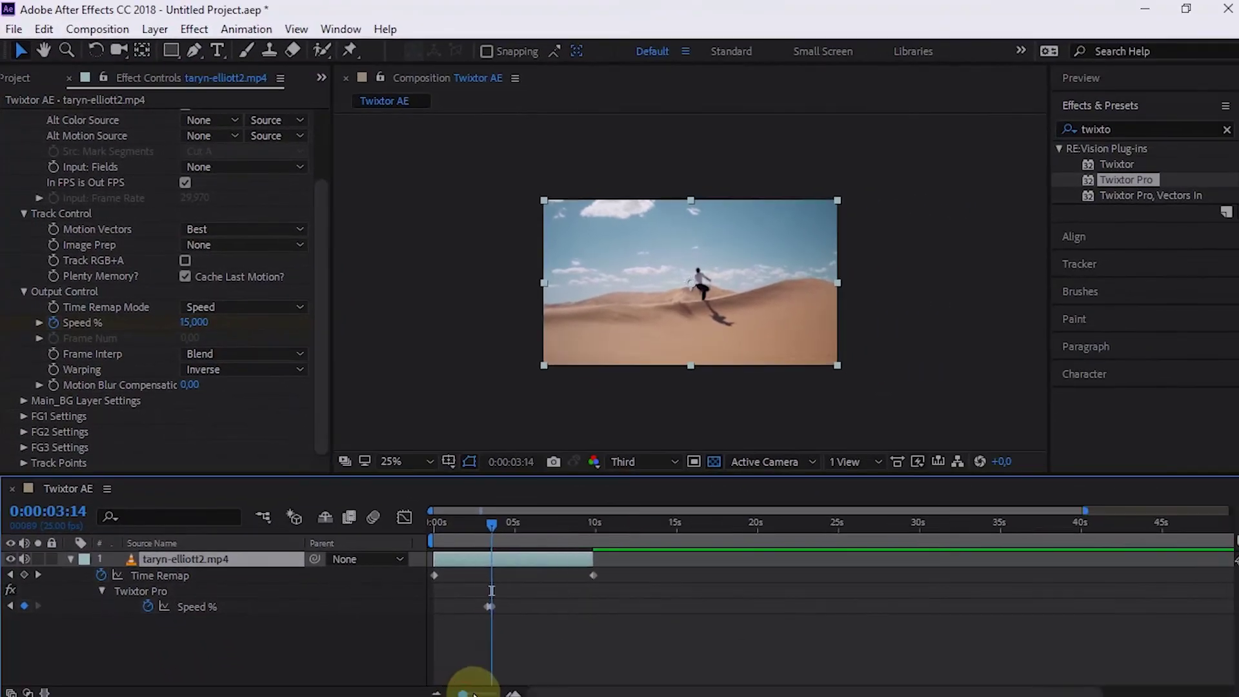
left_click_drag(474, 693, 484, 693)
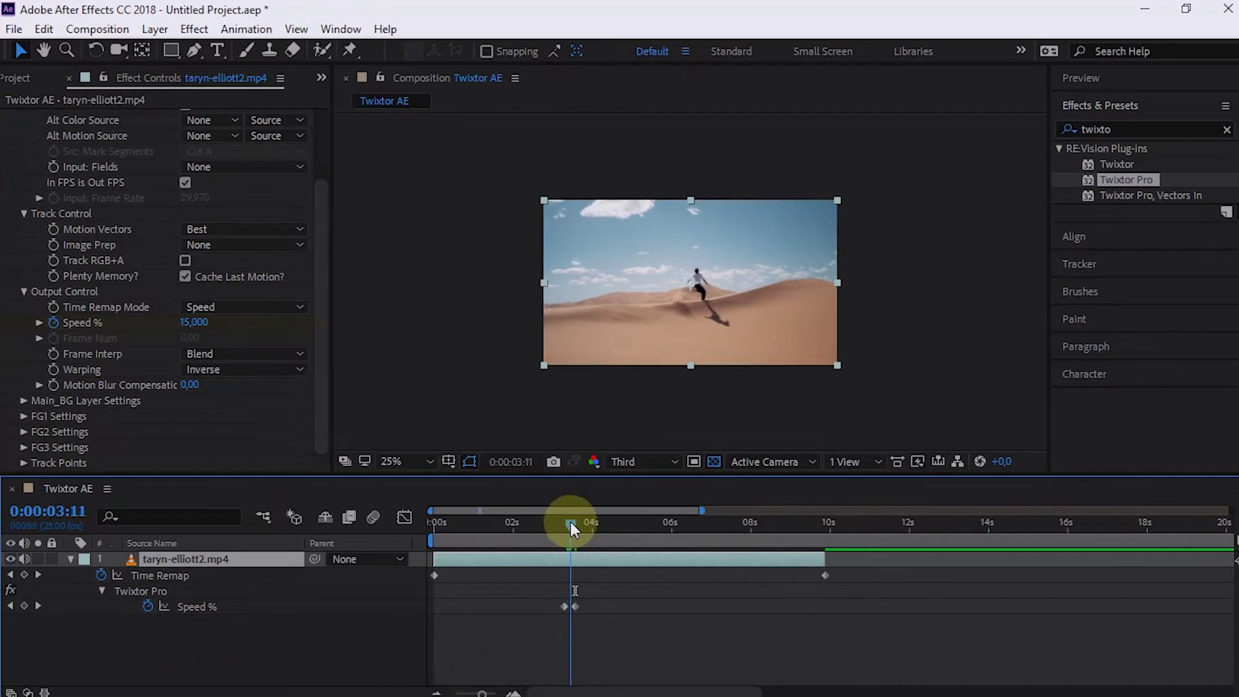
Preview the slowed clip from 0:00:03:14 and extend the layer's end to about 33 seconds
left_click_drag(571, 526, 577, 528)
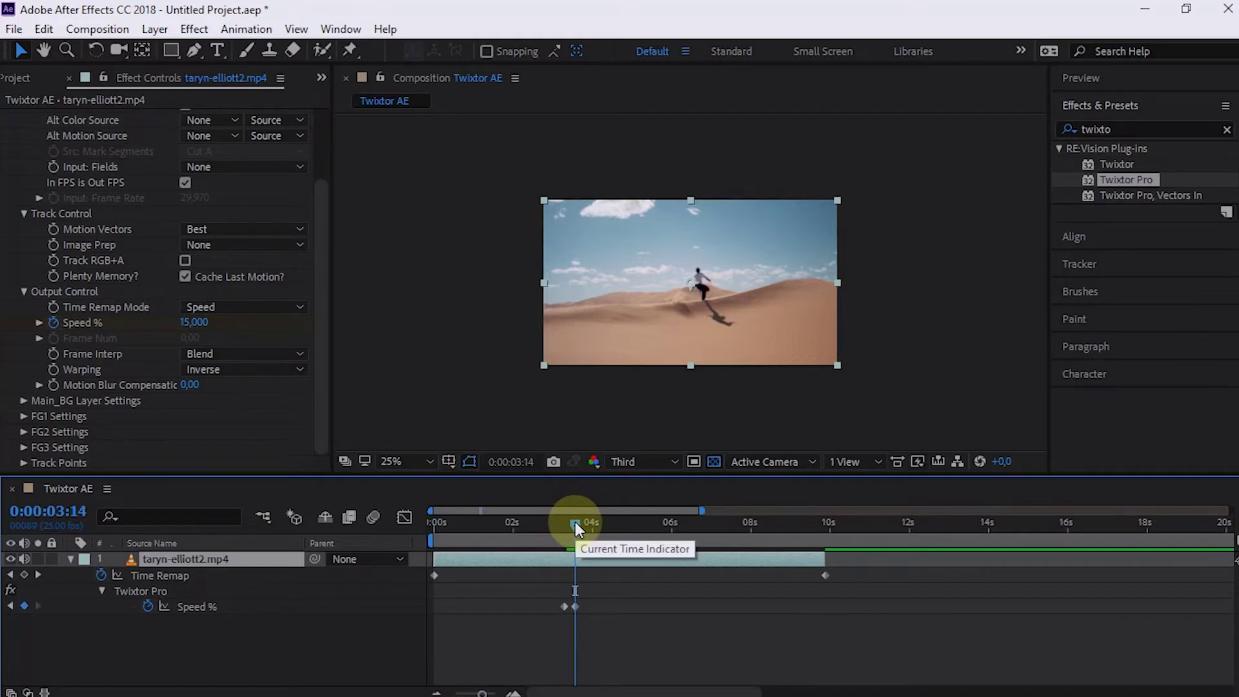
key("space")
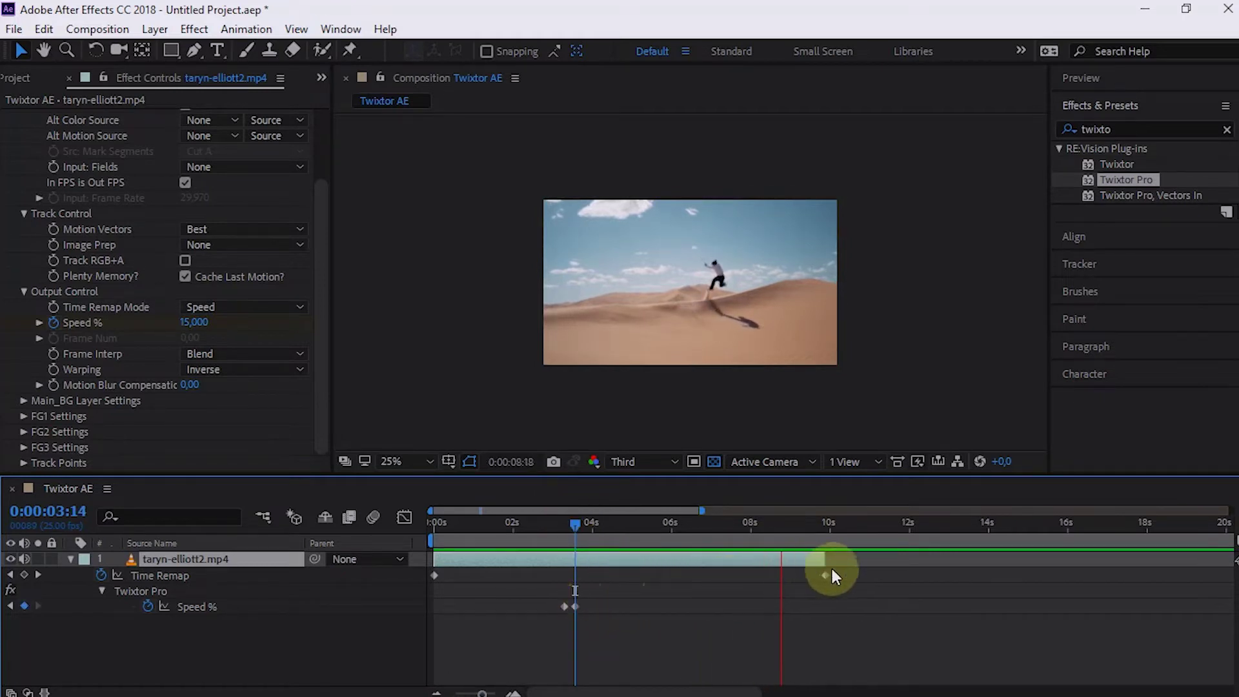
mouse_move(823, 559)
left_mouse_down()
mouse_move(1161, 562)
mouse_move(1100, 562)
left_mouse_up()
mouse_move(877, 524)
left_mouse_down()
mouse_move(917, 522)
mouse_move(825, 523)
left_mouse_up()
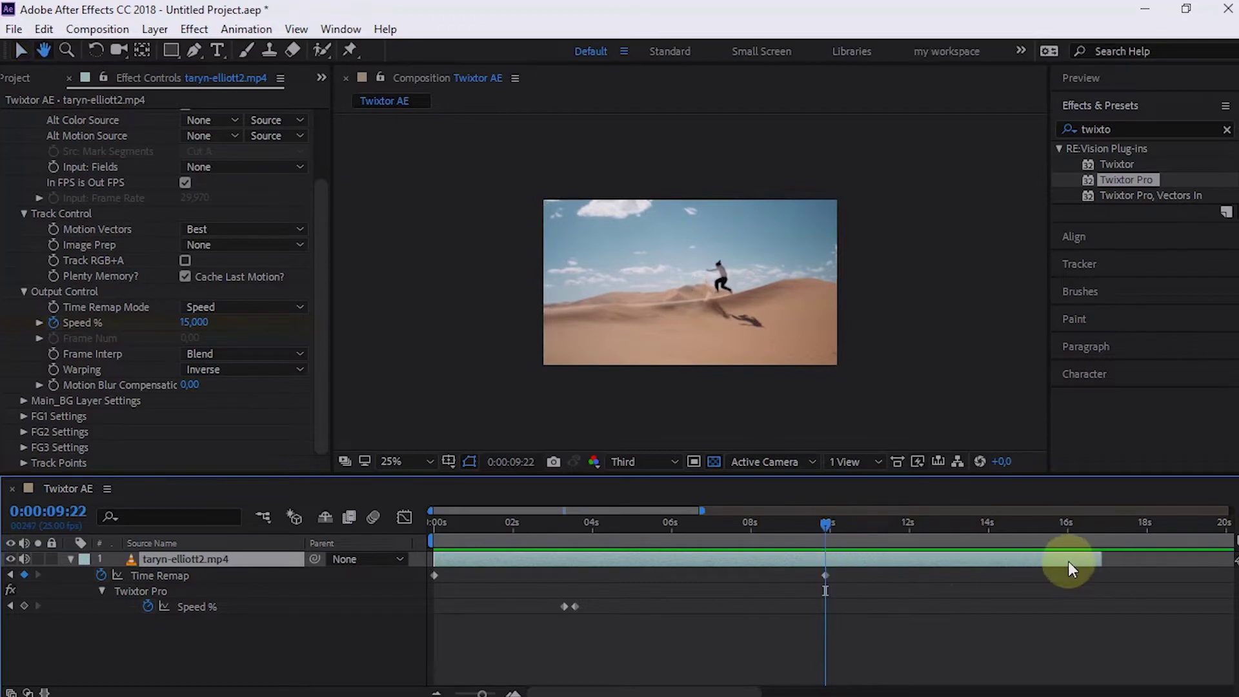
left_click_drag(481, 694, 471, 693)
left_click_drag(809, 560, 830, 538)
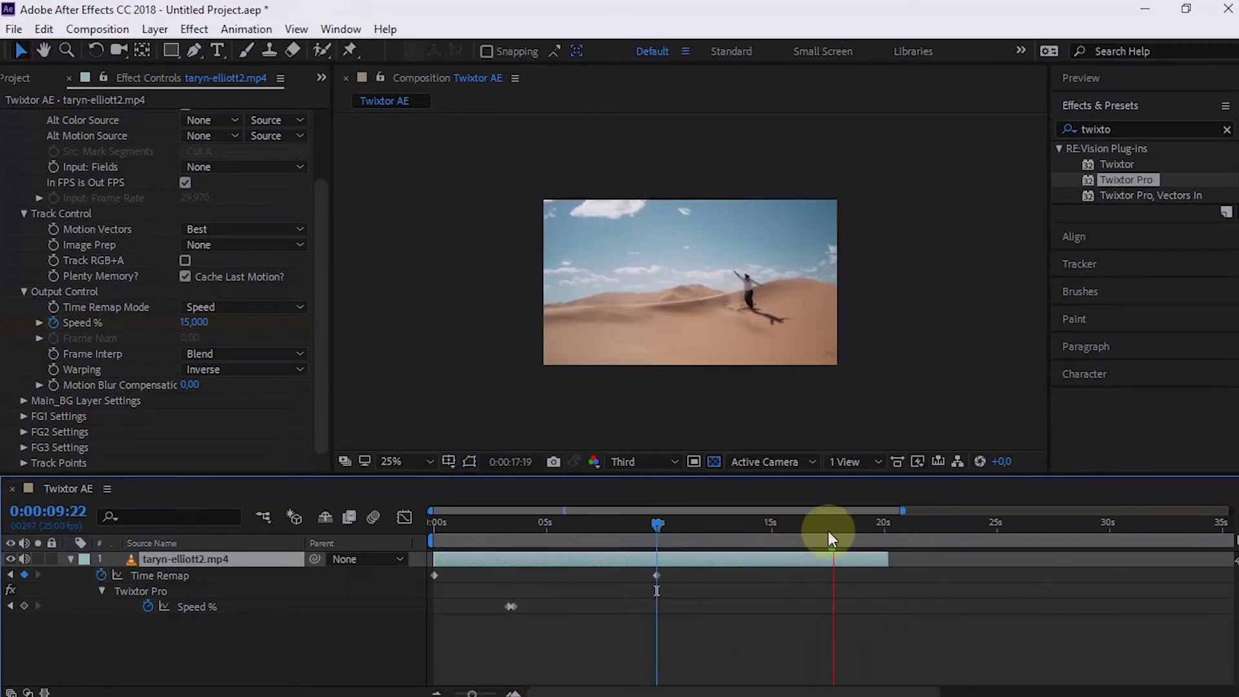
left_click(821, 524)
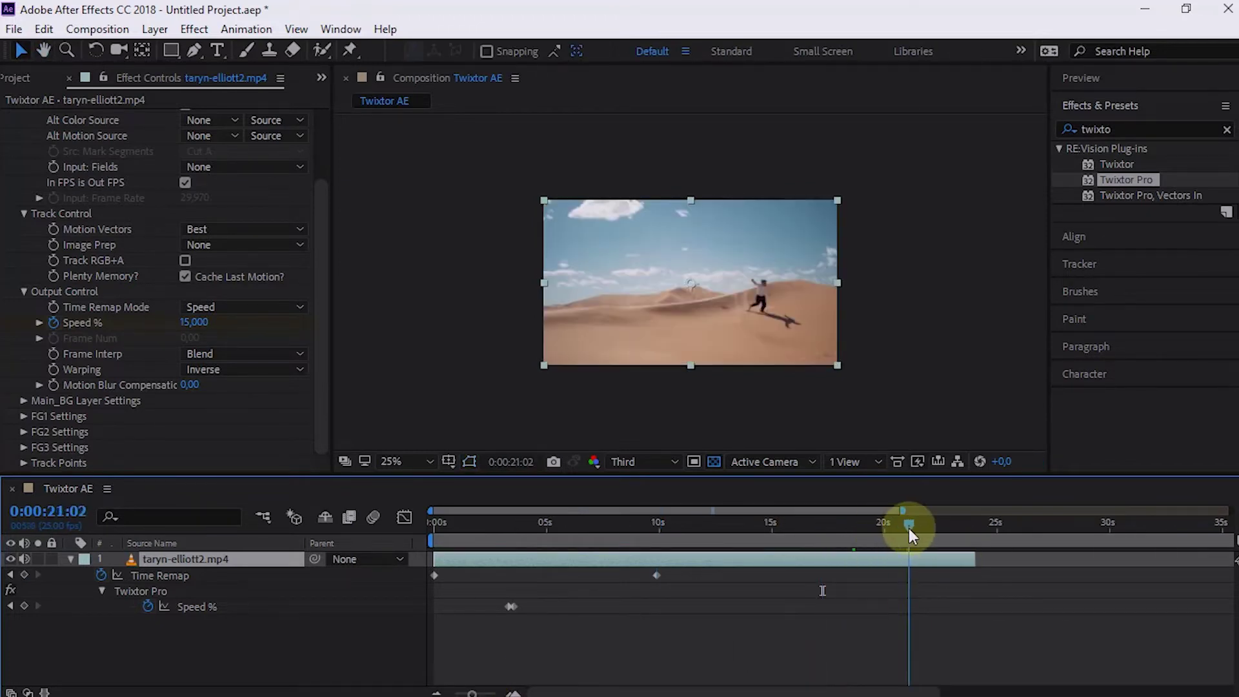
mouse_move(909, 523)
left_mouse_down()
mouse_move(932, 523)
mouse_move(847, 524)
left_mouse_up()
left_click(970, 524)
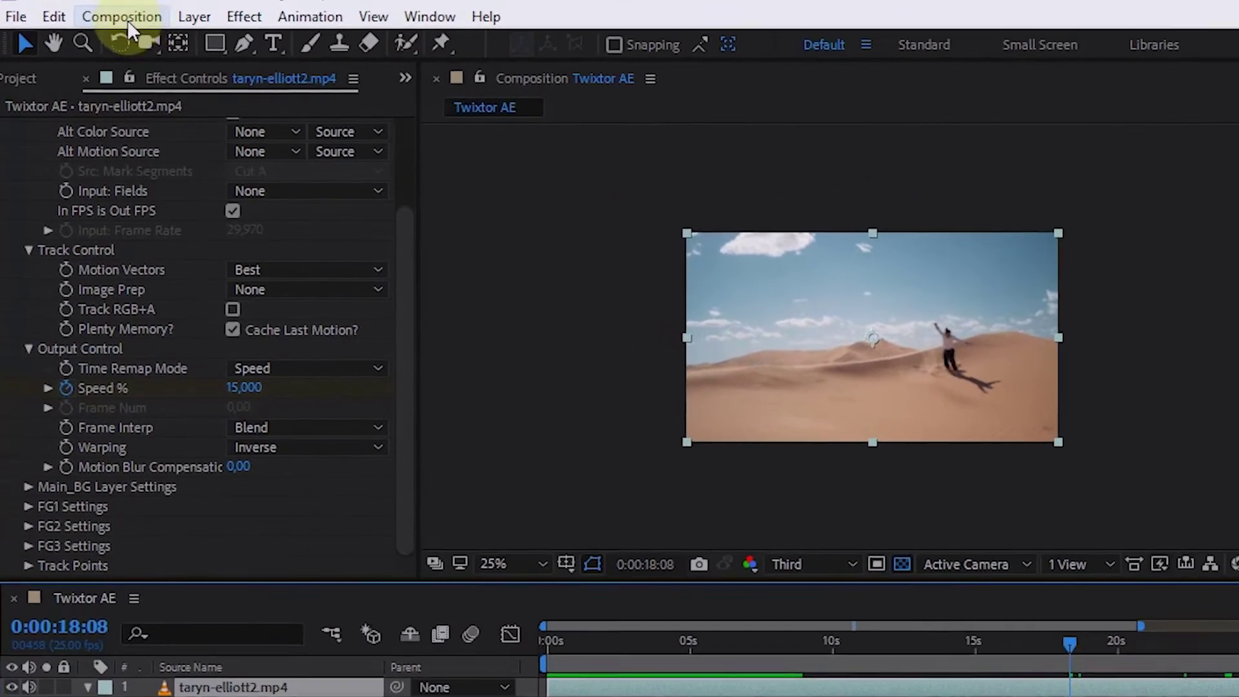
left_click(98, 29)
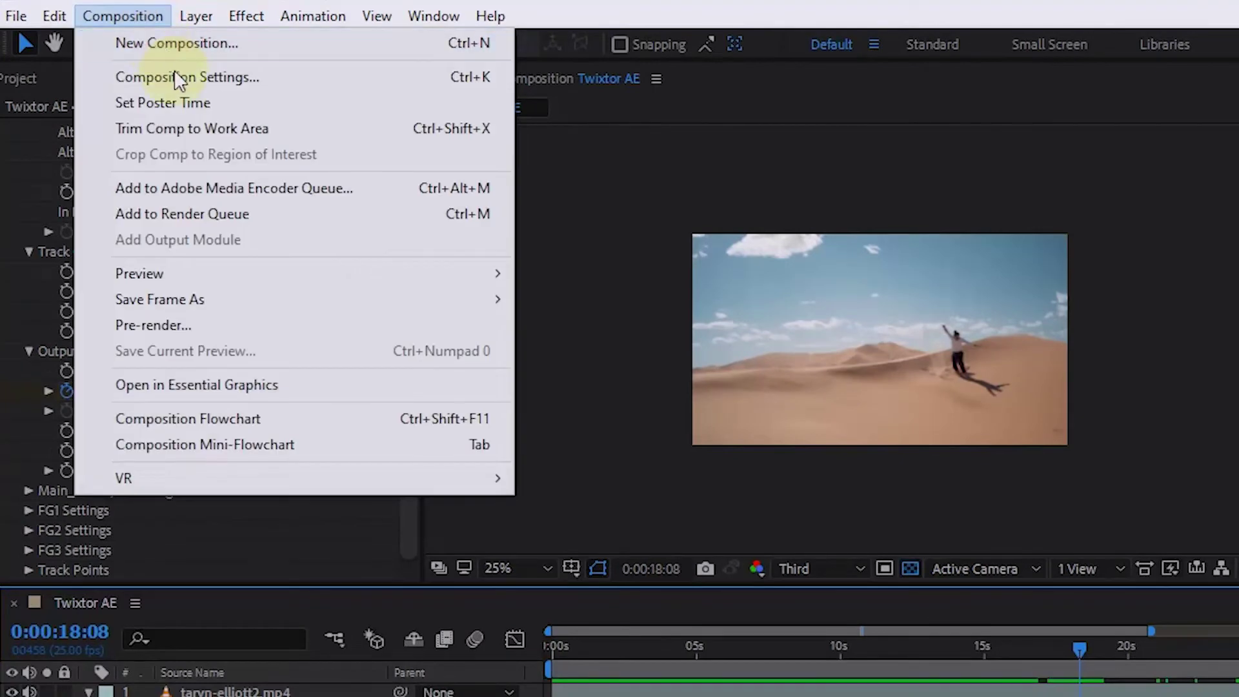
left_click(177, 78)
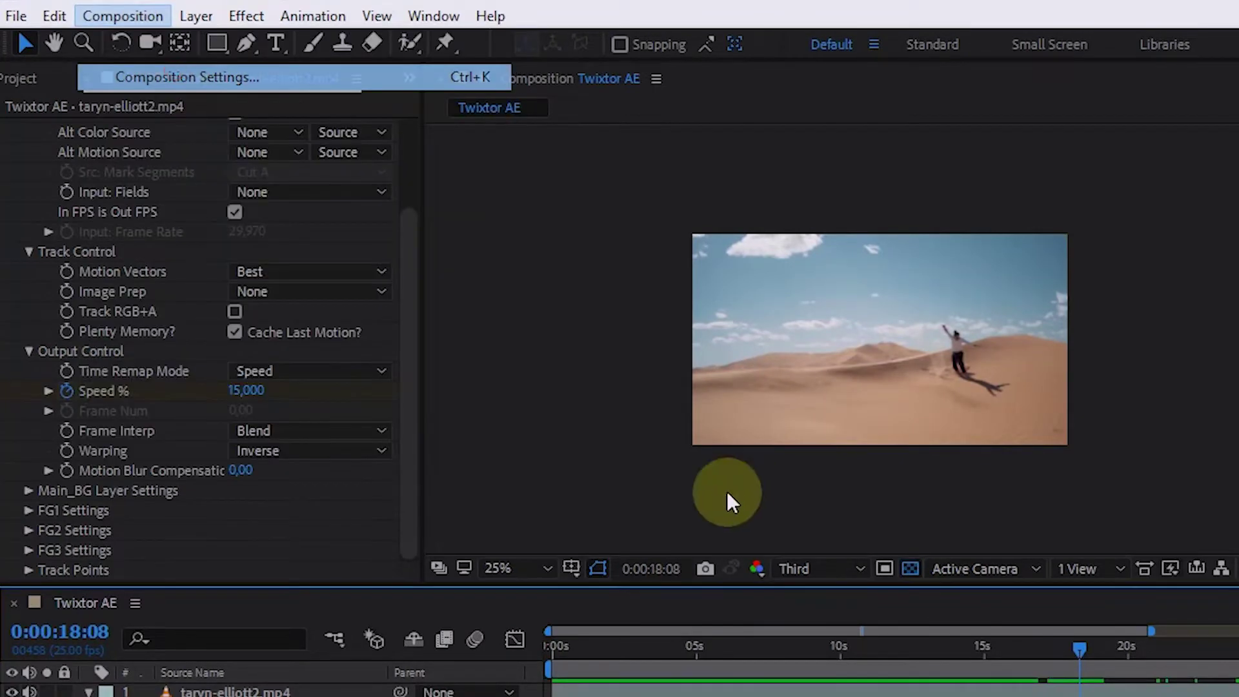
left_click(456, 436)
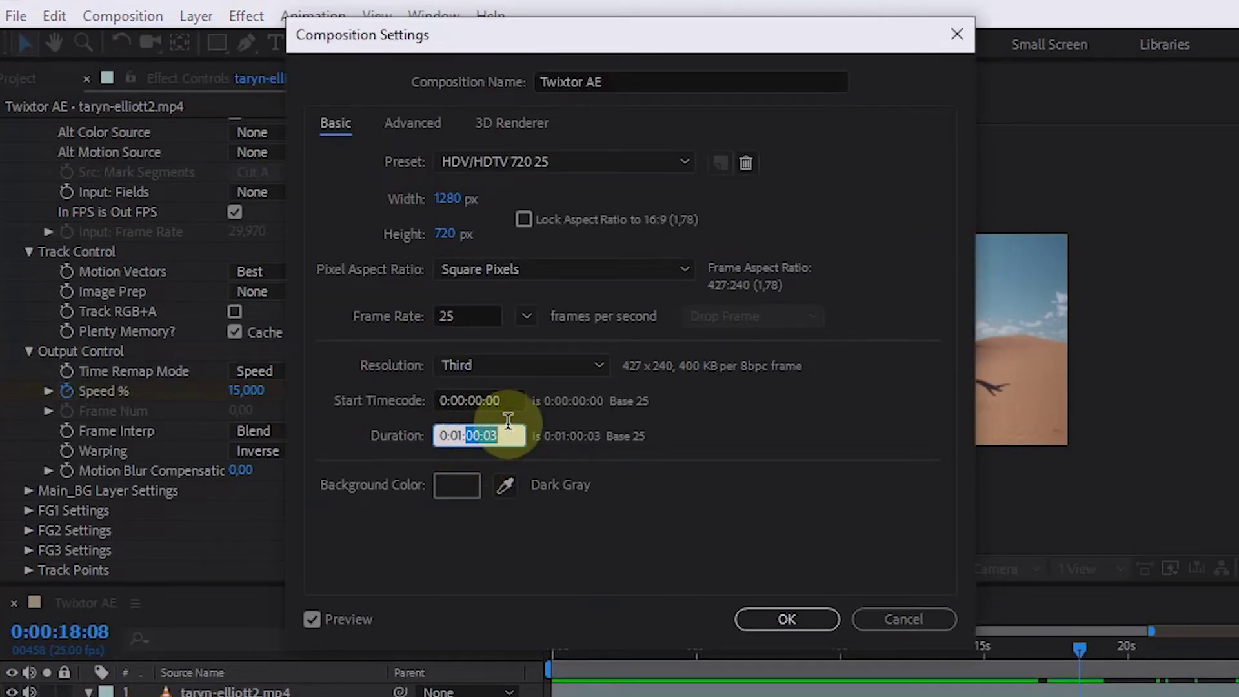
left_click_drag(466, 436, 499, 436)
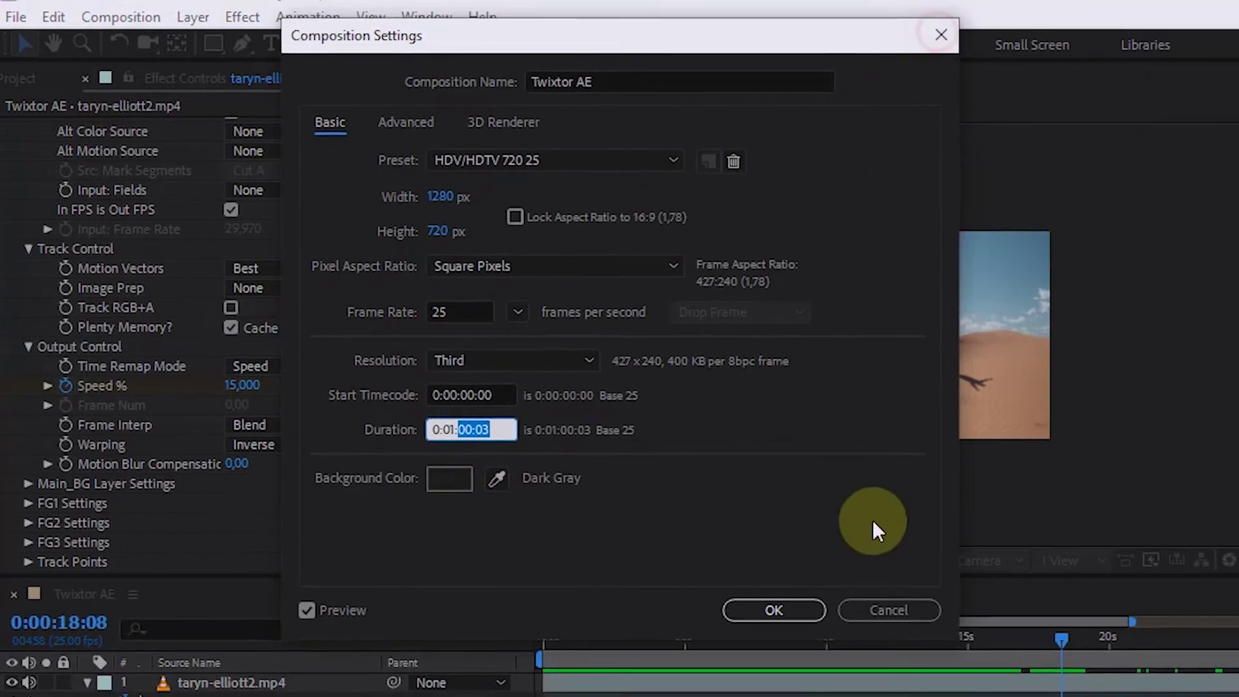
key("Return")
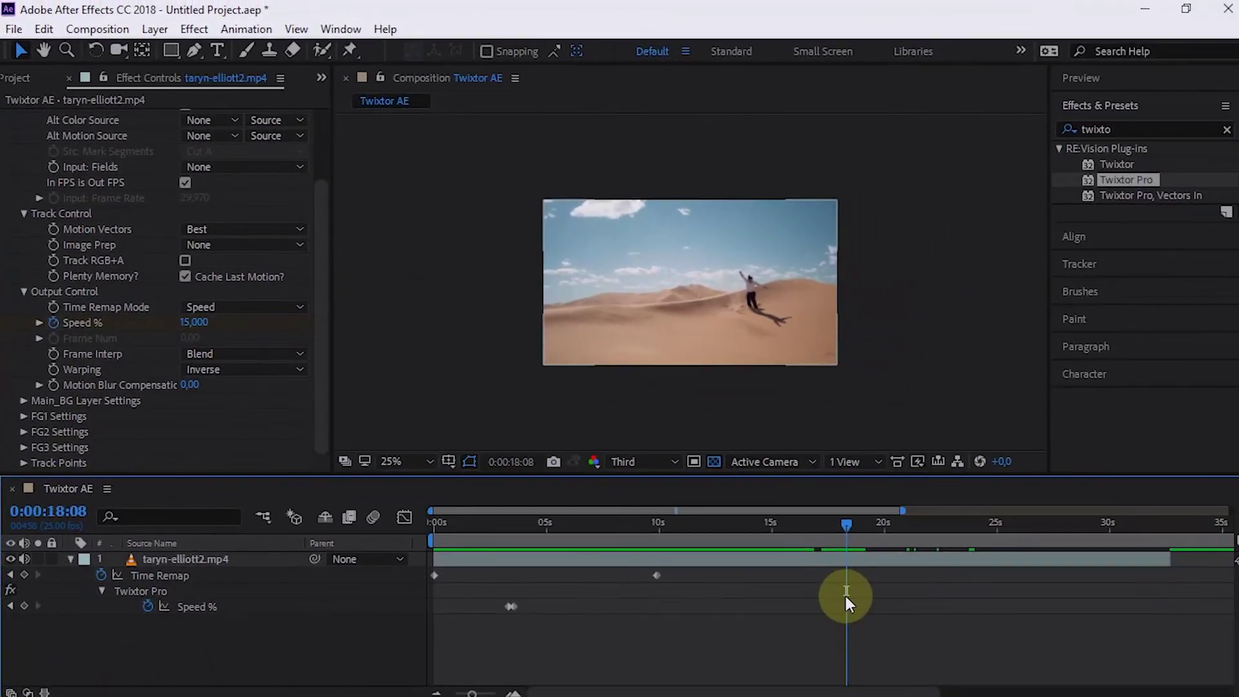
mouse_move(847, 528)
left_mouse_down()
mouse_move(666, 533)
mouse_move(689, 533)
left_mouse_up()
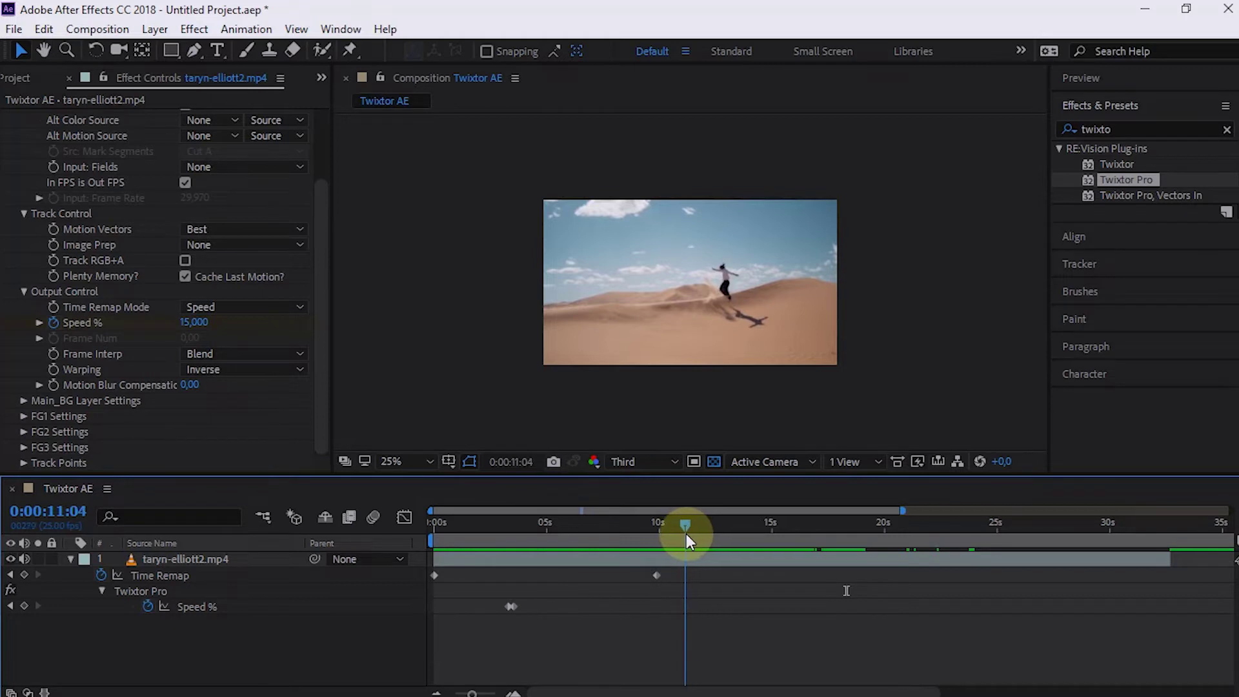
Add a Speed % keyframe at 0:00:11:04, then set Speed % to 100 at 0:00:12:16
left_click_drag(689, 534, 686, 534)
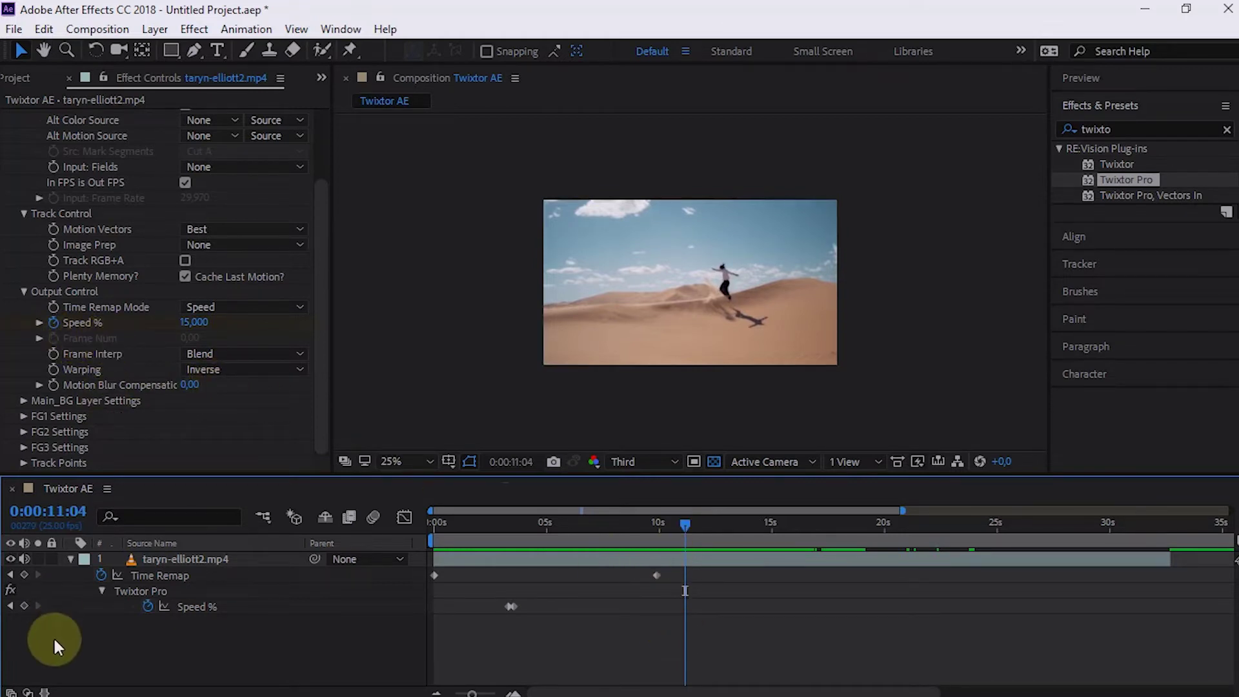
left_click(25, 606)
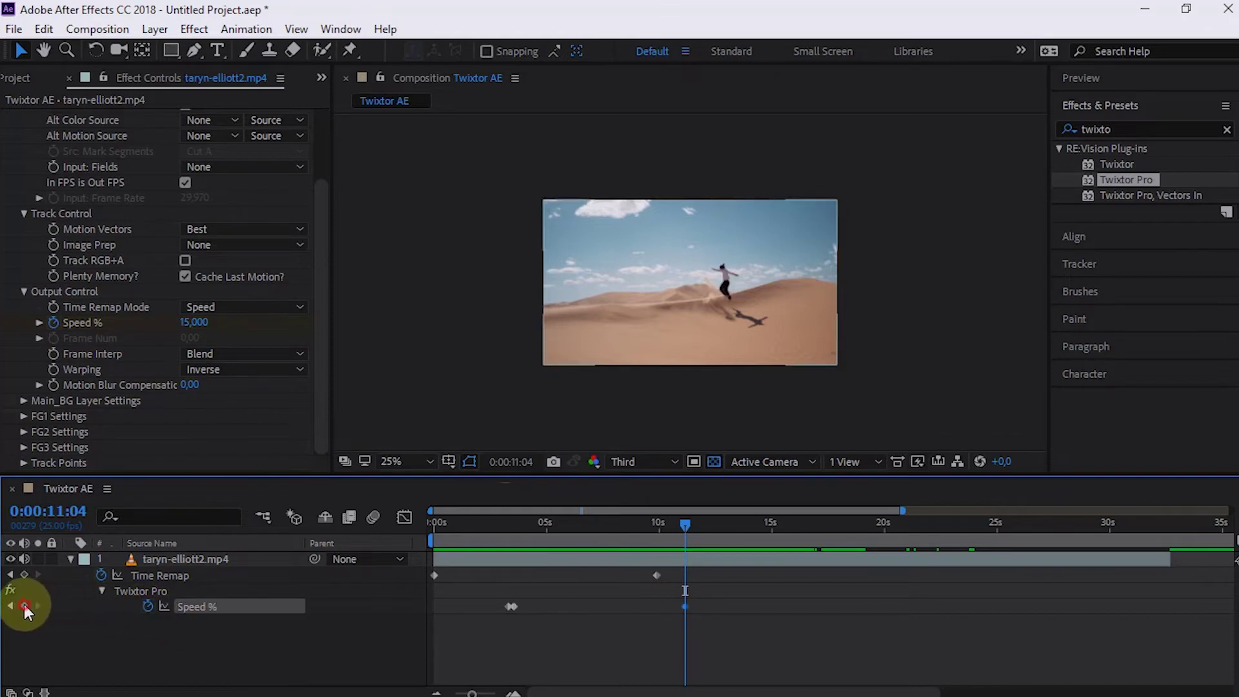
left_click_drag(688, 523, 701, 523)
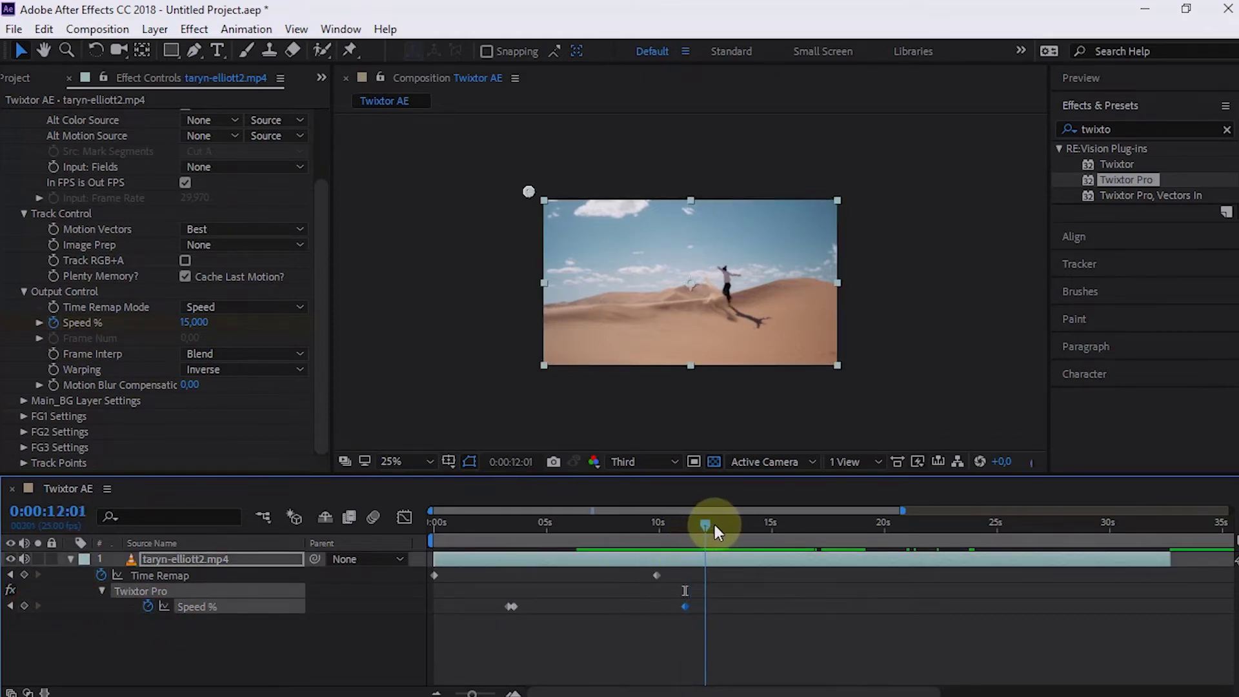
left_click_drag(700, 524, 725, 526)
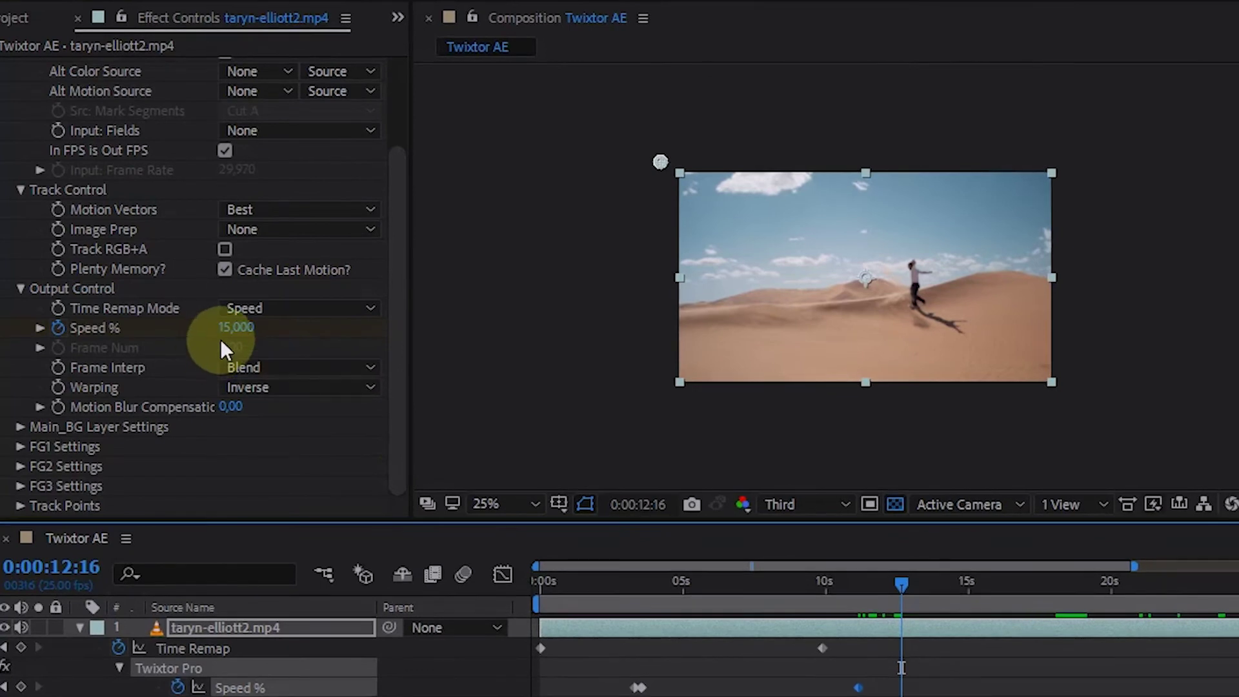
left_click(234, 328)
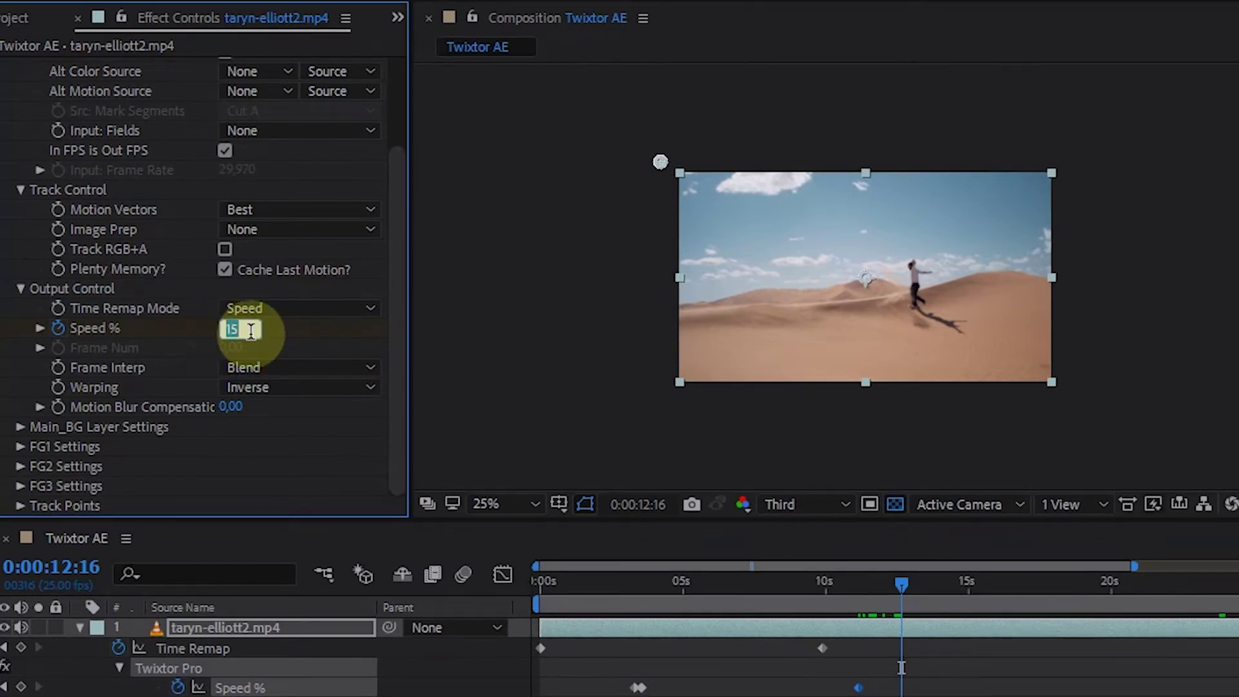
type("100")
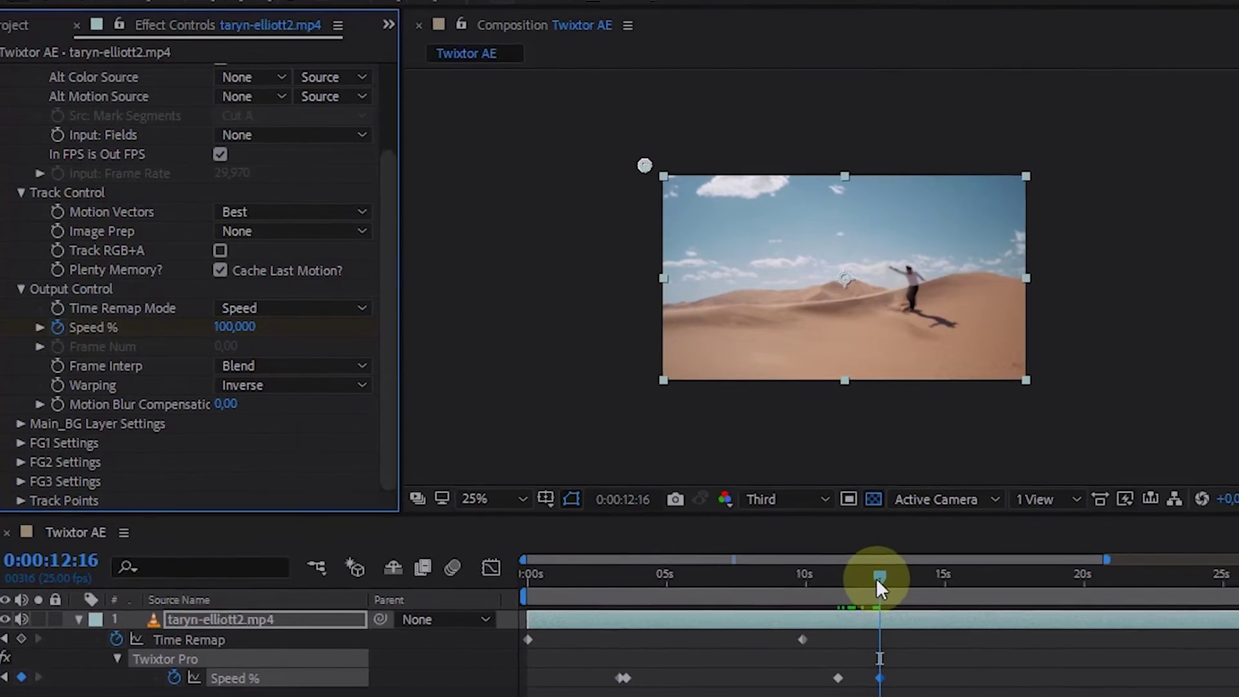
Return from about 12 seconds to the comp start and preview the speed ramp
left_click(839, 566)
left_click_drag(833, 566, 704, 527)
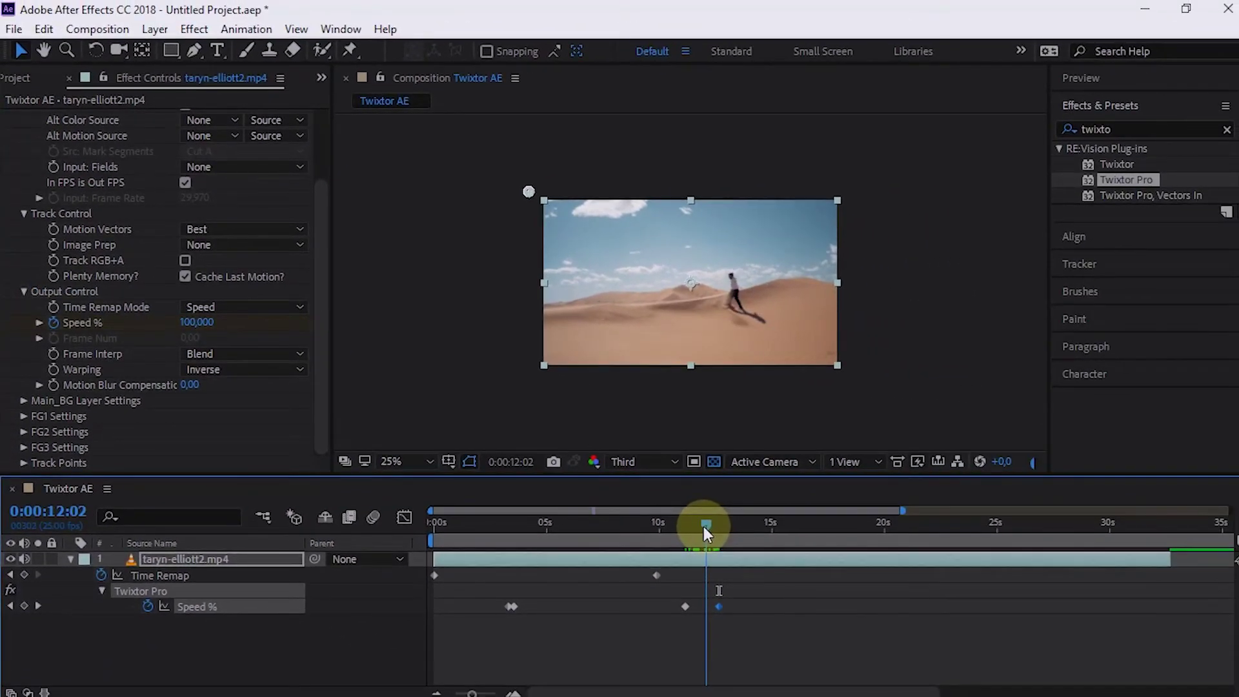
left_click(435, 526)
key("space")
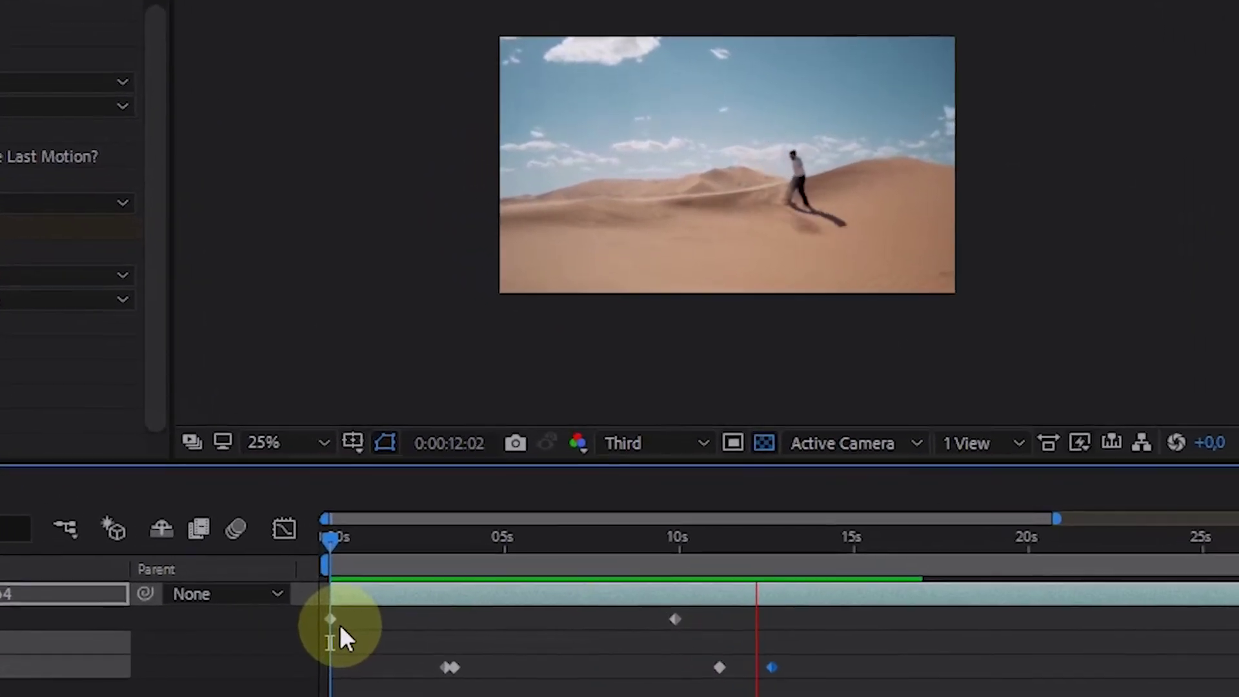
Stop the preview and review the ramp between 11 and 15 seconds, selecting the 12-second keyframe
left_click(781, 558)
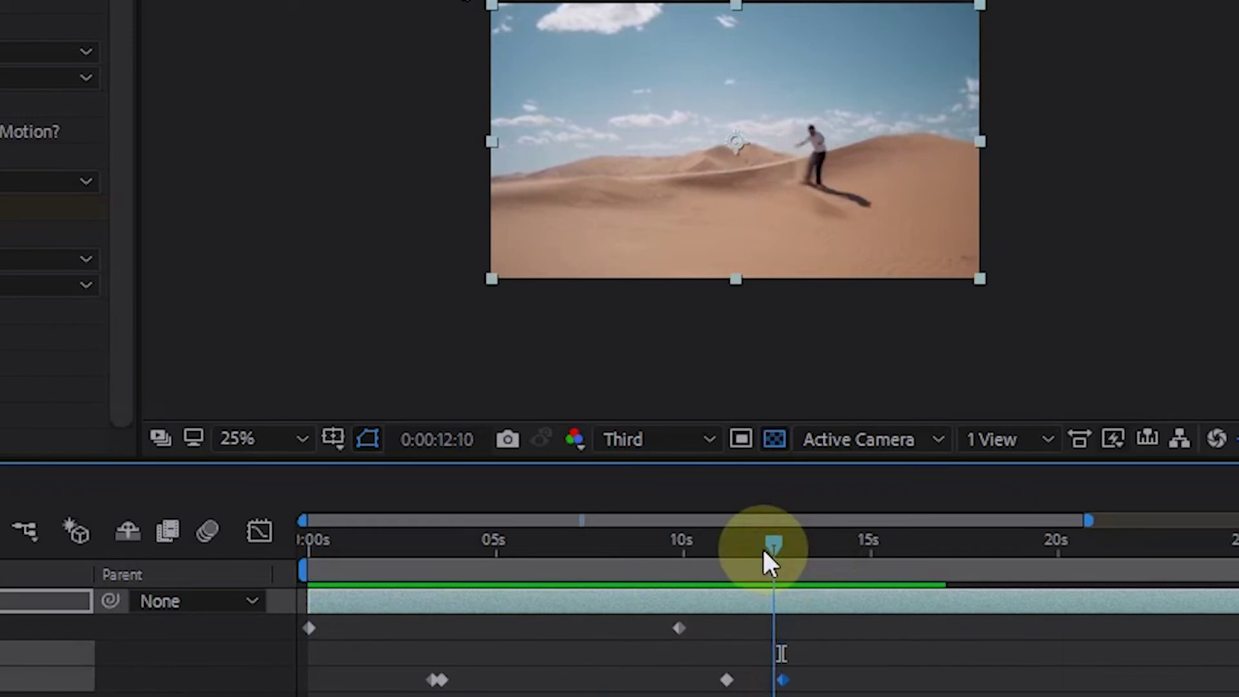
left_click_drag(781, 559, 760, 545)
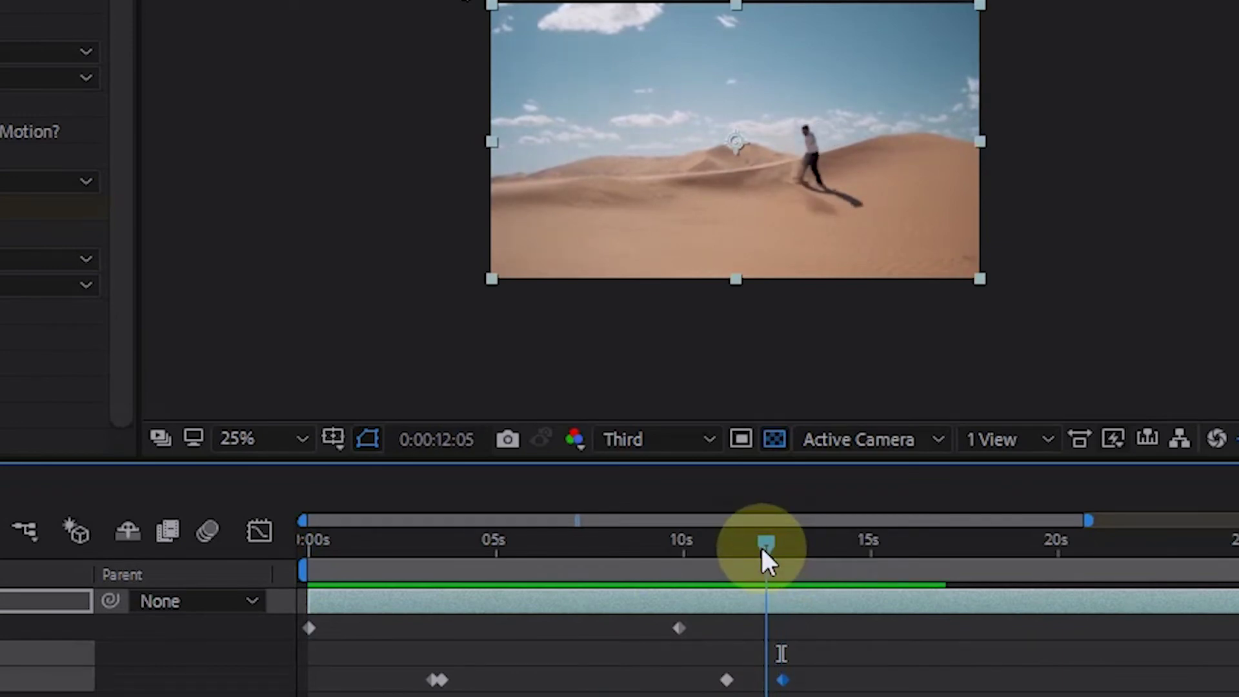
left_click(782, 680)
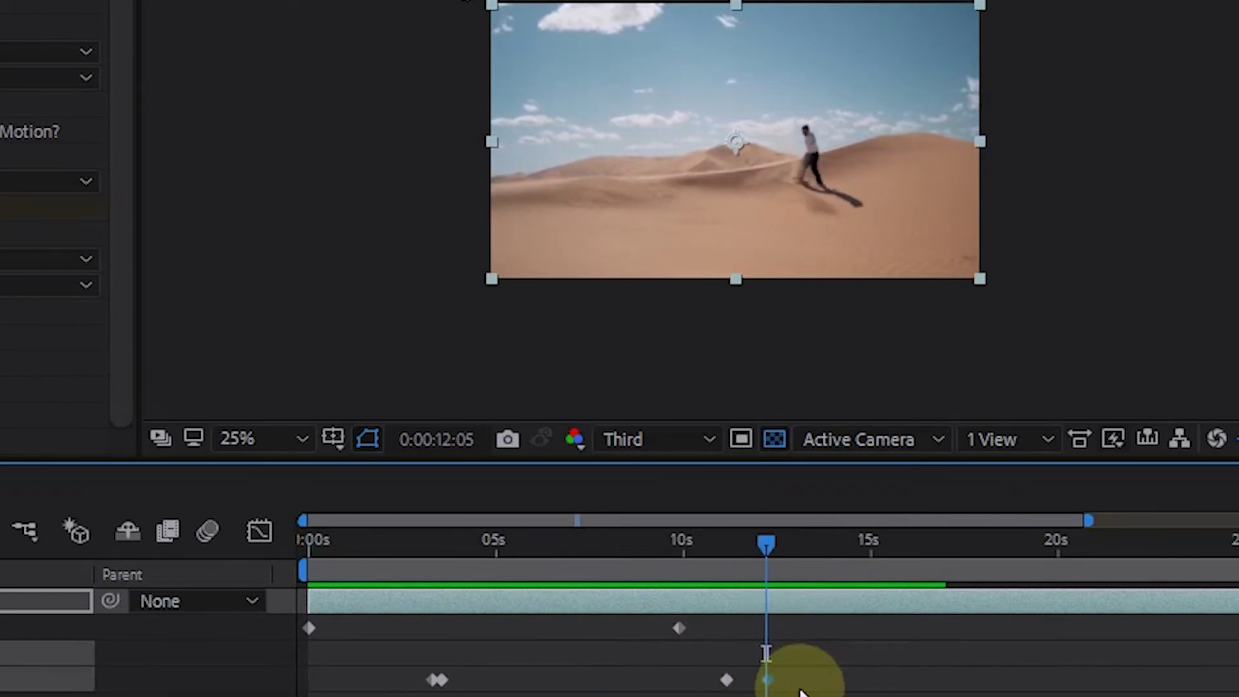
left_click_drag(756, 547, 743, 545)
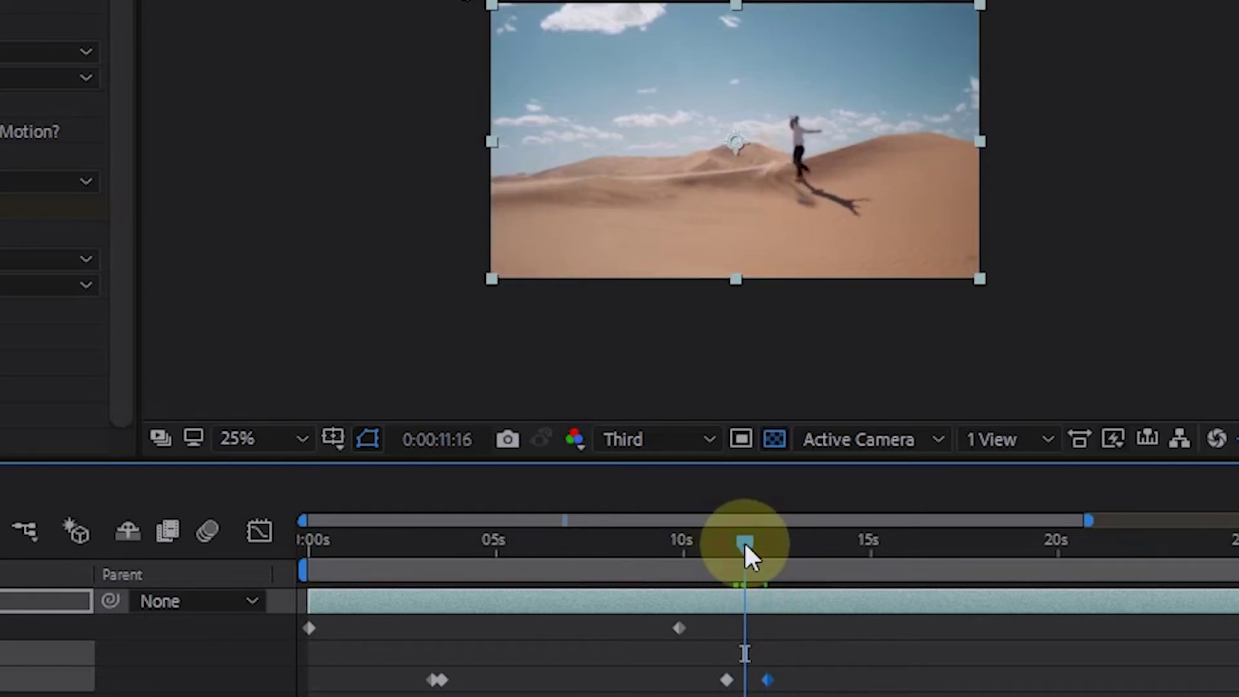
left_click_drag(740, 541, 847, 547)
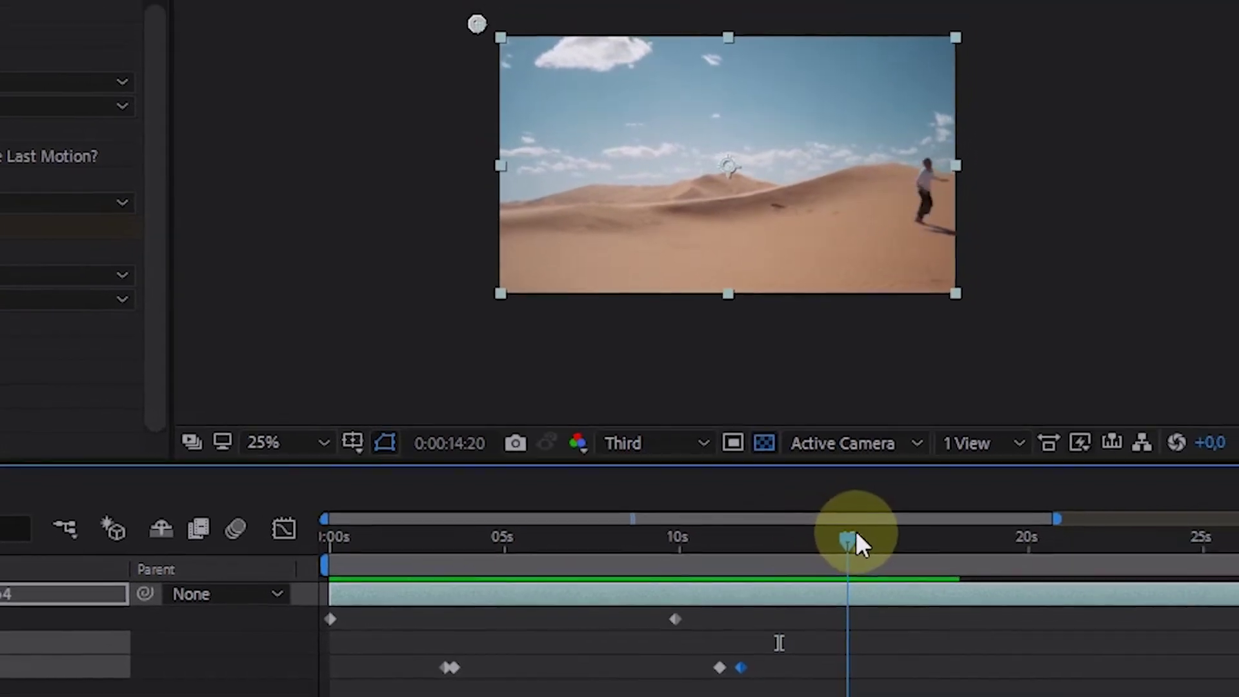
left_click_drag(845, 533, 796, 544)
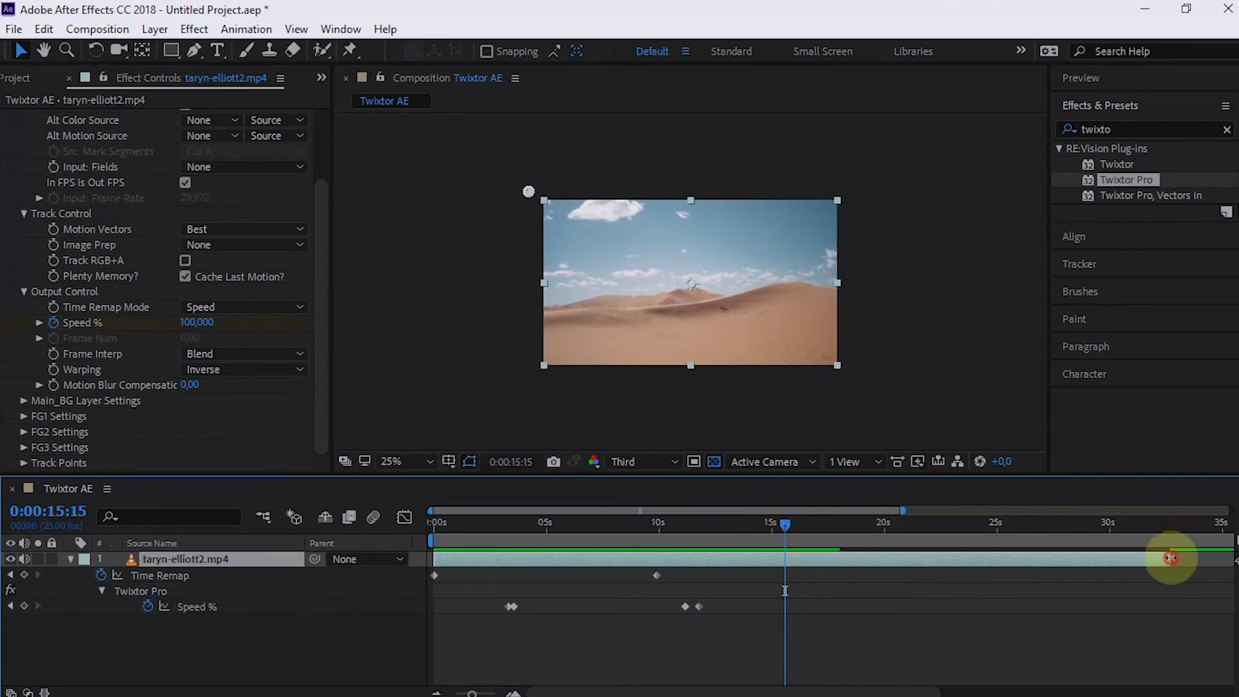
Trim the layer's out point to 0:00:15:15 and select the later Speed % keyframes
left_click_drag(1165, 555, 832, 597)
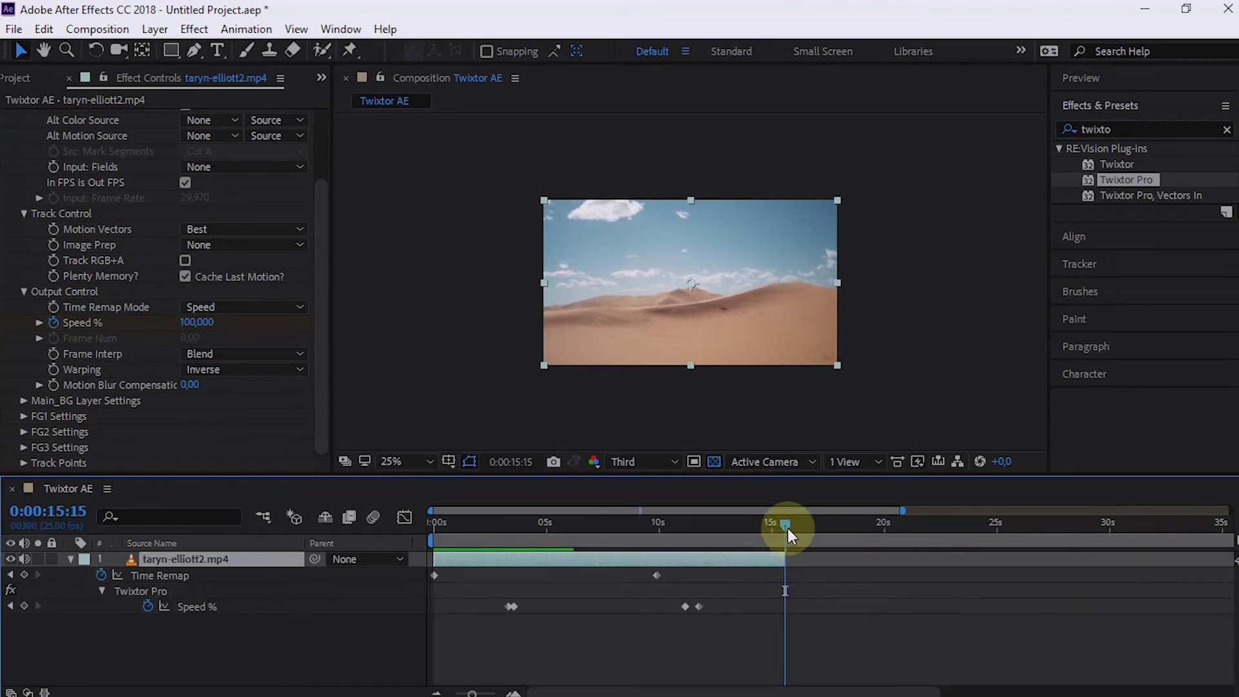
left_click_drag(712, 531, 714, 560)
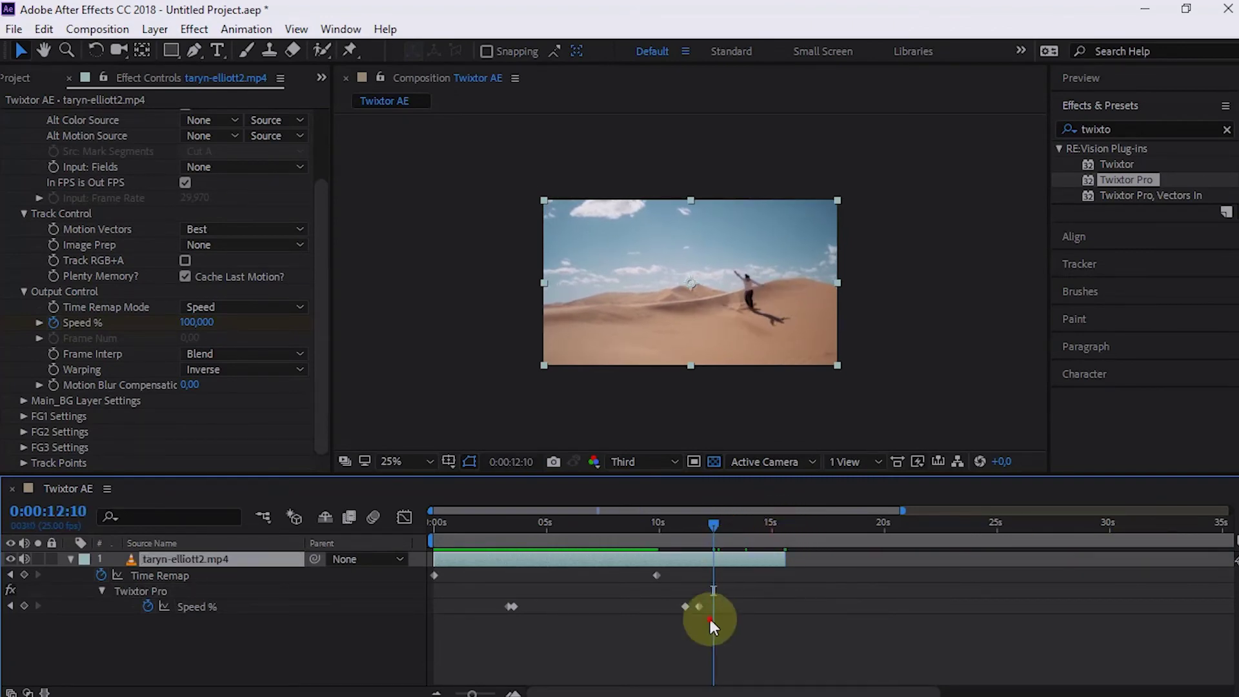
left_click_drag(713, 620, 458, 587)
Select the earlier Speed % keyframes too and apply Keyframe Assistant > Easy Ease to all
left_click(481, 587)
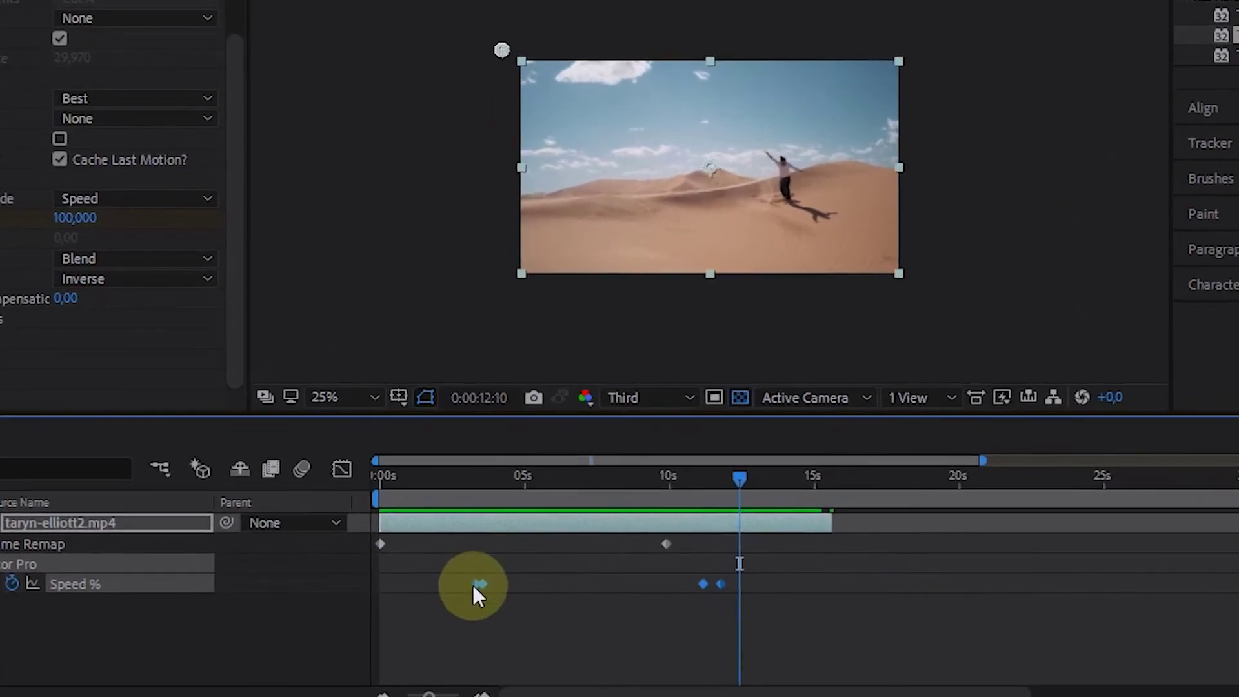
right_click(721, 586)
mouse_move(819, 569)
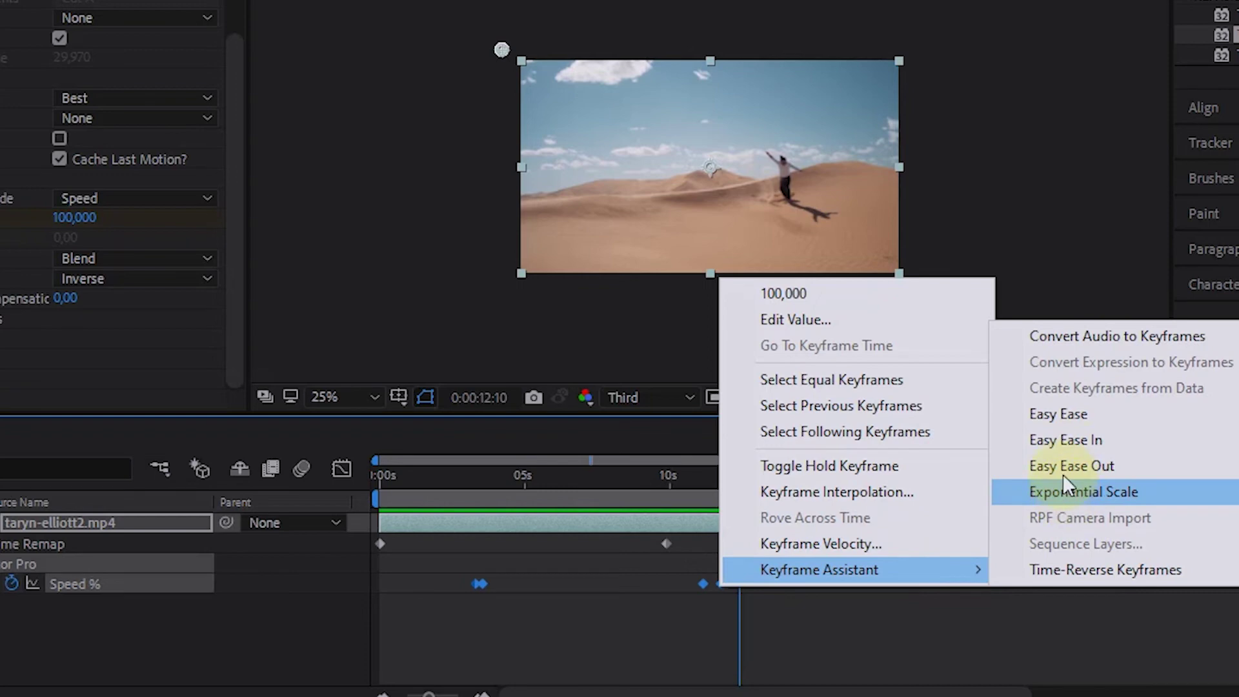
left_click(1046, 415)
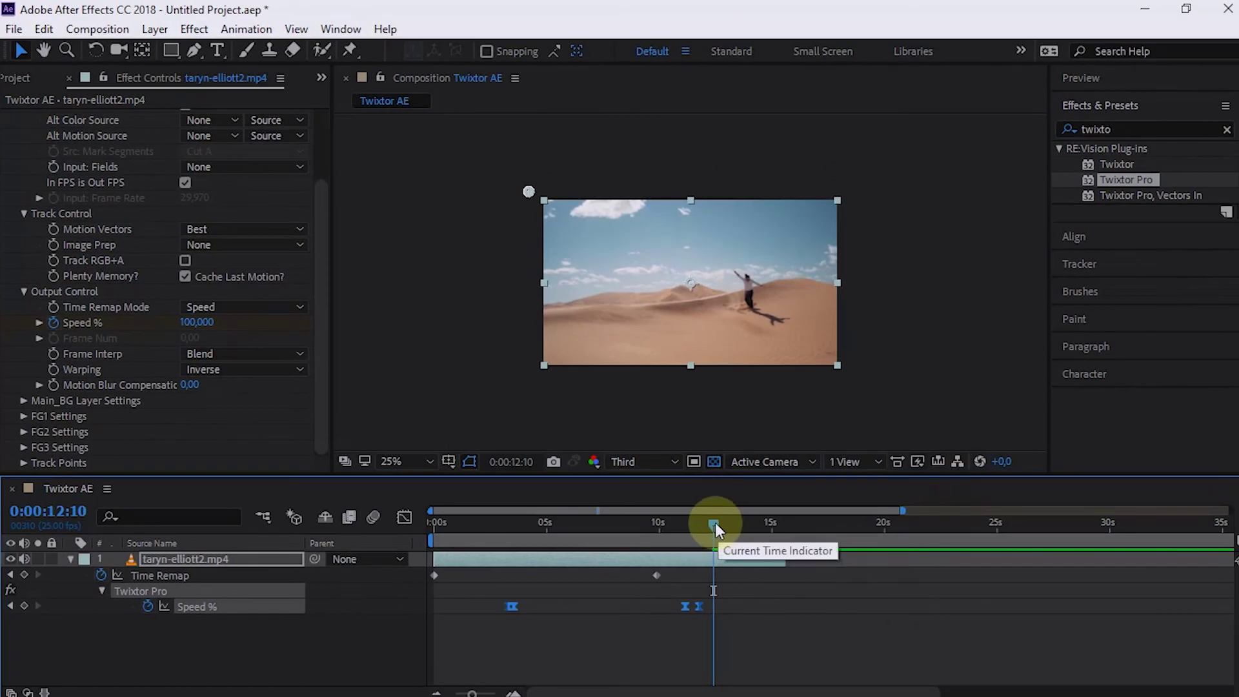
Move the work area end to the layer's end at 0:00:15:15 and trim the comp to it
left_click(434, 694)
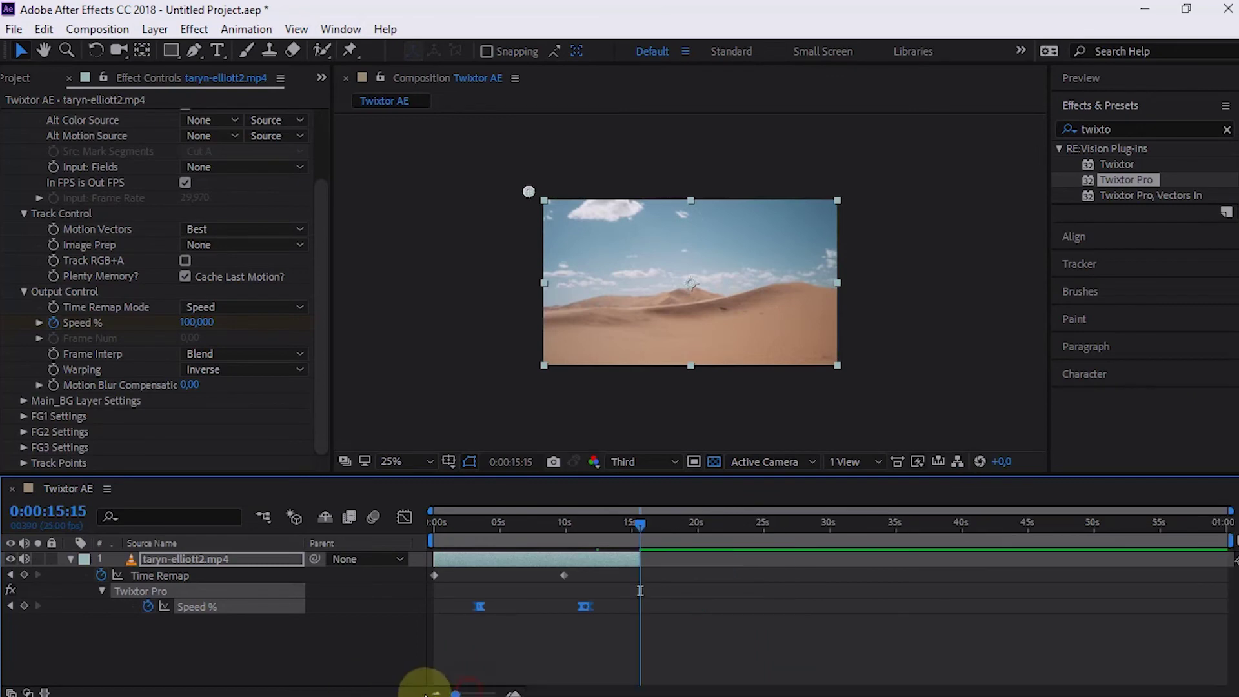
left_click_drag(1218, 536, 627, 571)
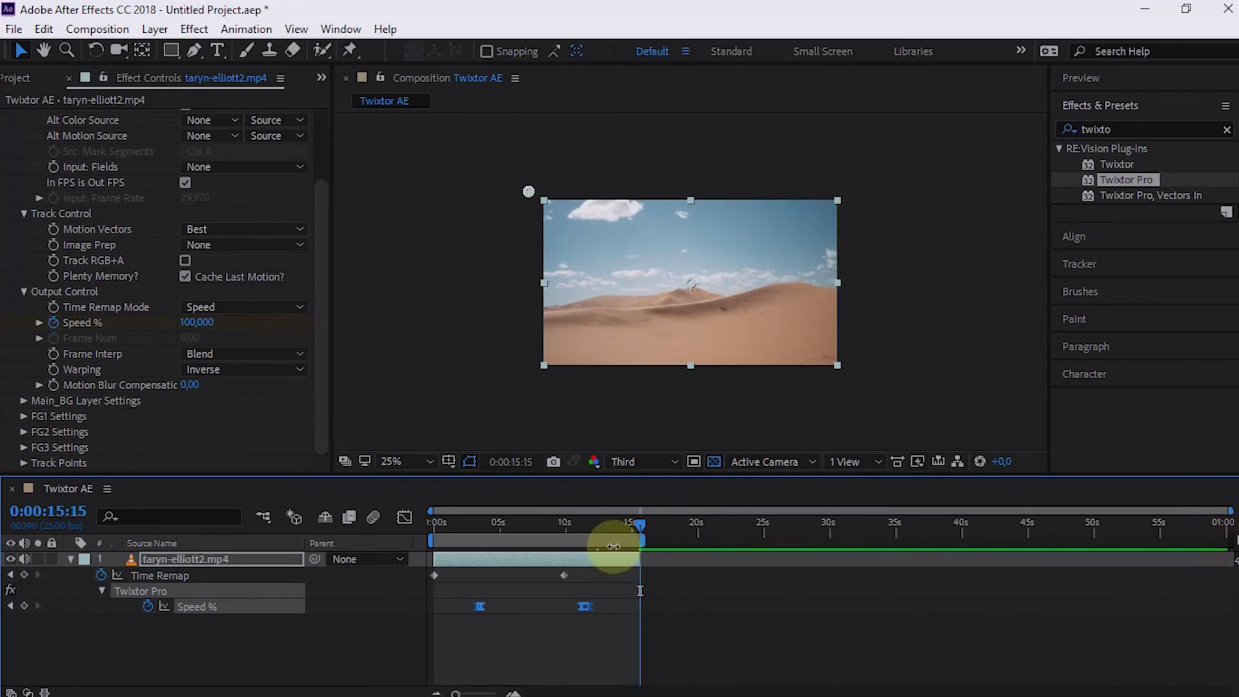
right_click(615, 548)
left_click(646, 600)
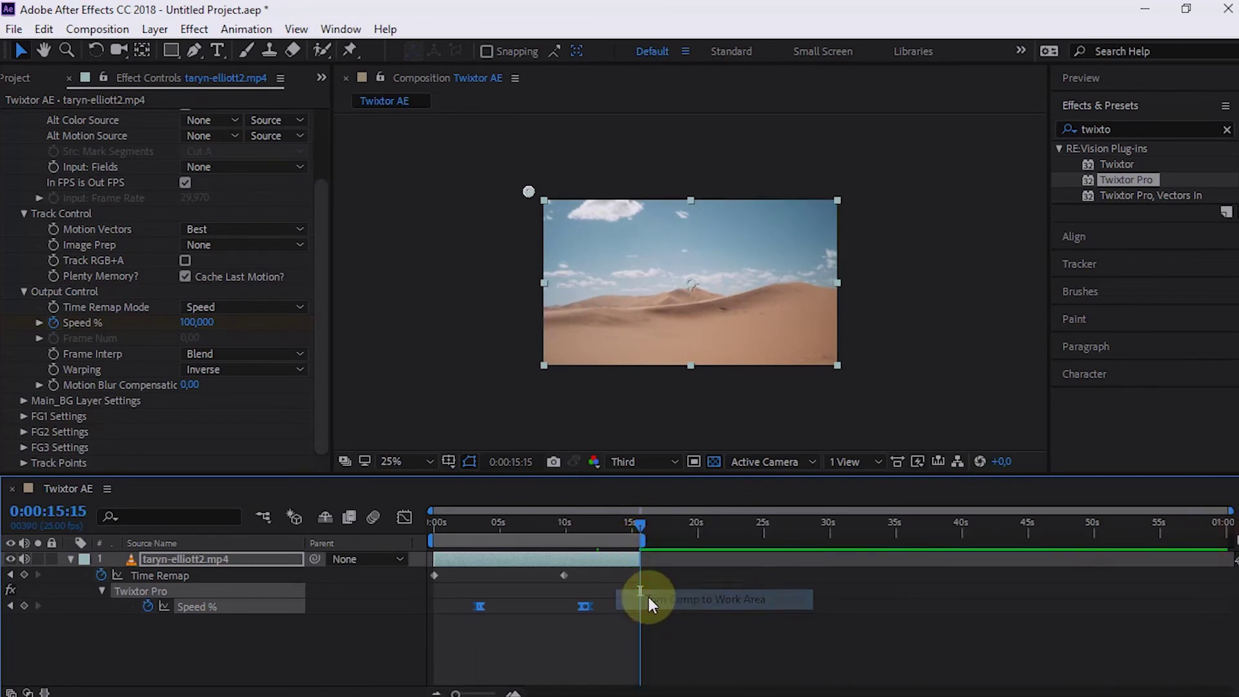